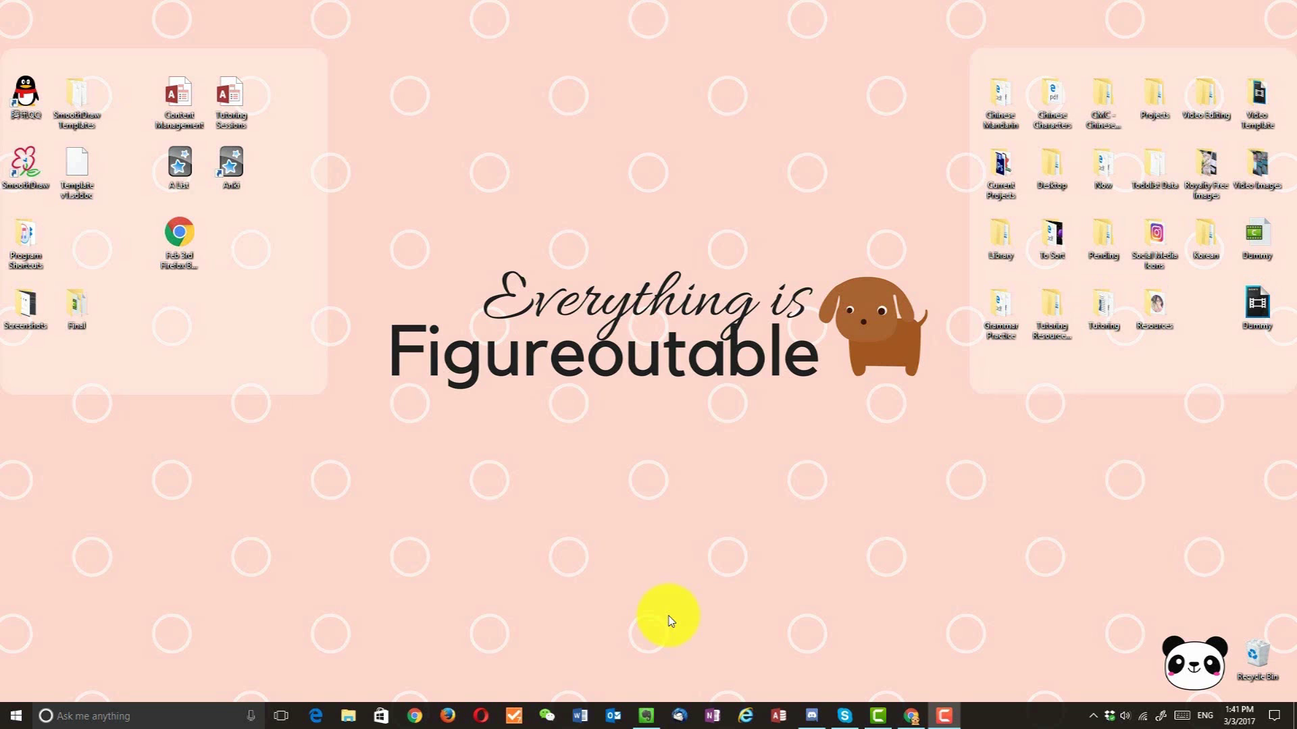
Step: Switch to Chrome and open the HyperX Cloud II Gaming Headset review post from kyuga.com in a new tab
{"action": "key", "text": "alt+Tab"}
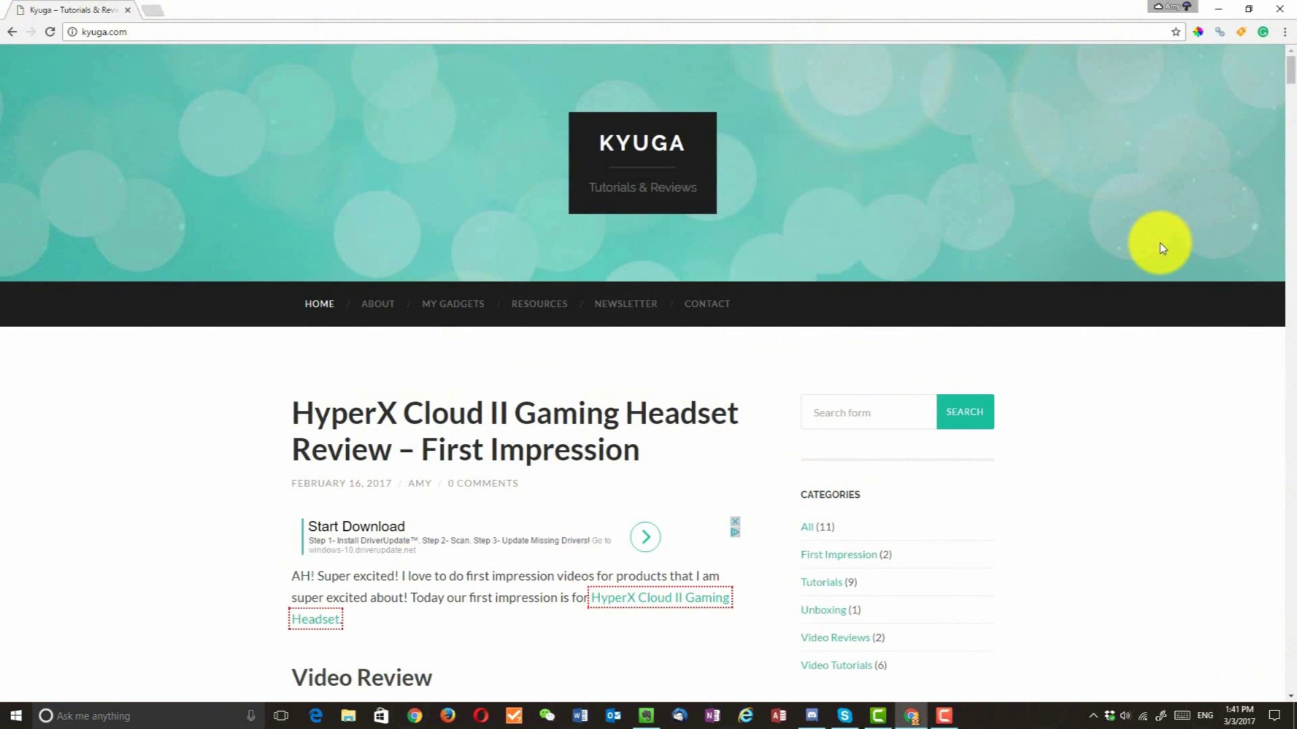
{"action": "key", "text": "ctrl+Return"}
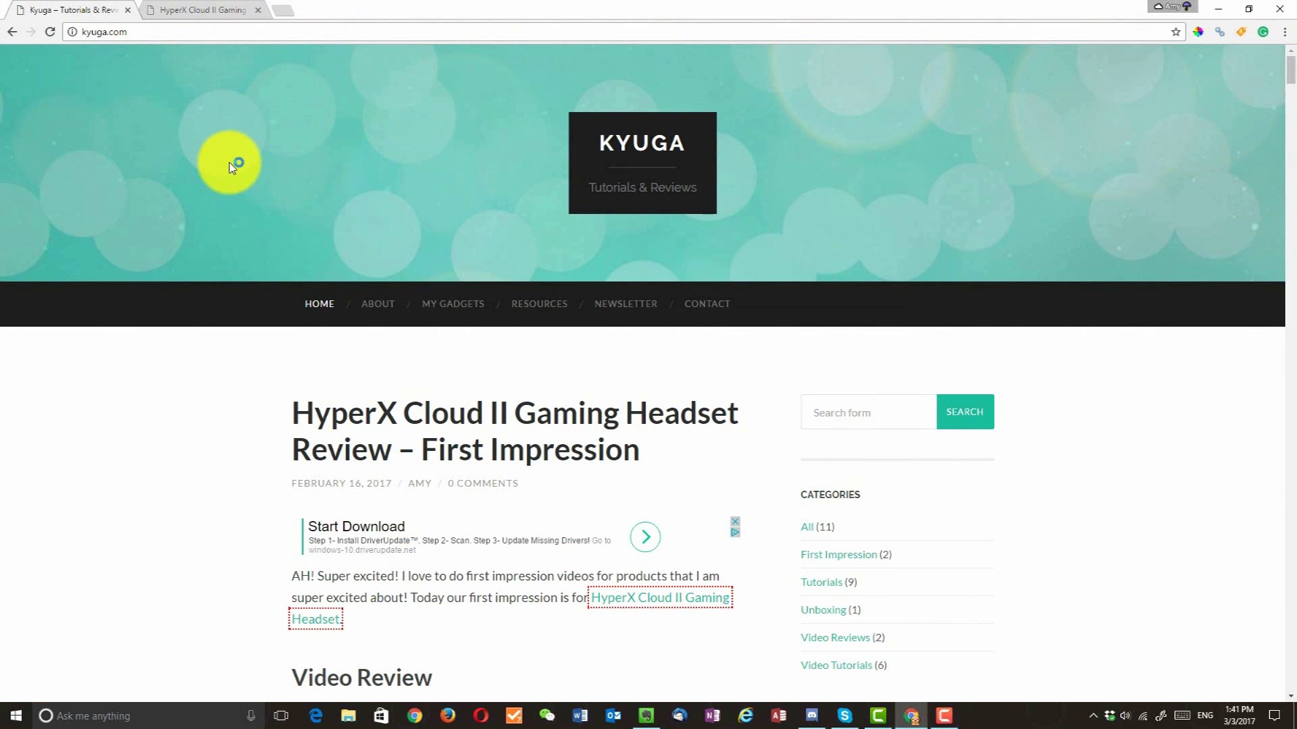
{"action": "left_click", "coordinate": [236, 10]}
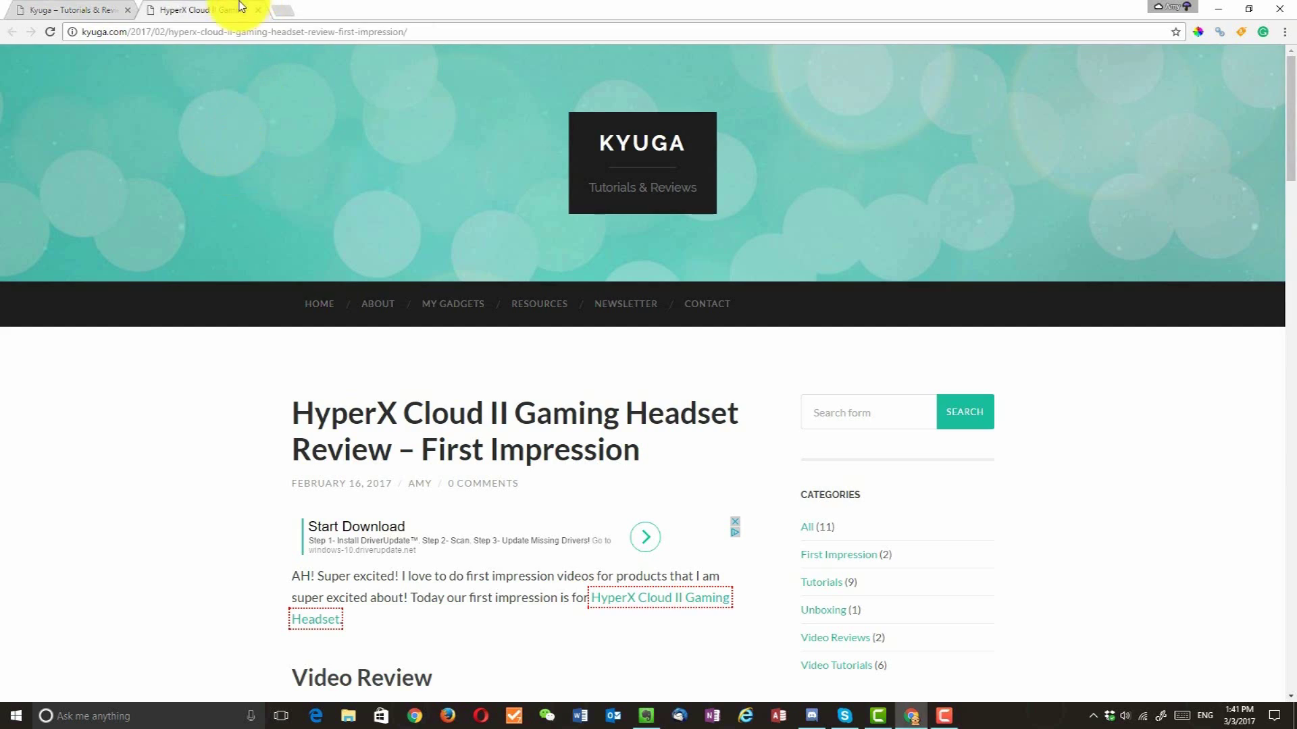
Step: Look through the HyperX Cloud II review post and open the site's Disclaimer page
{"action": "scroll", "coordinate": [177, 271], "scroll_direction": "down", "scroll_amount": 3}
{"action": "scroll", "coordinate": [166, 277], "scroll_direction": "down", "scroll_amount": 3}
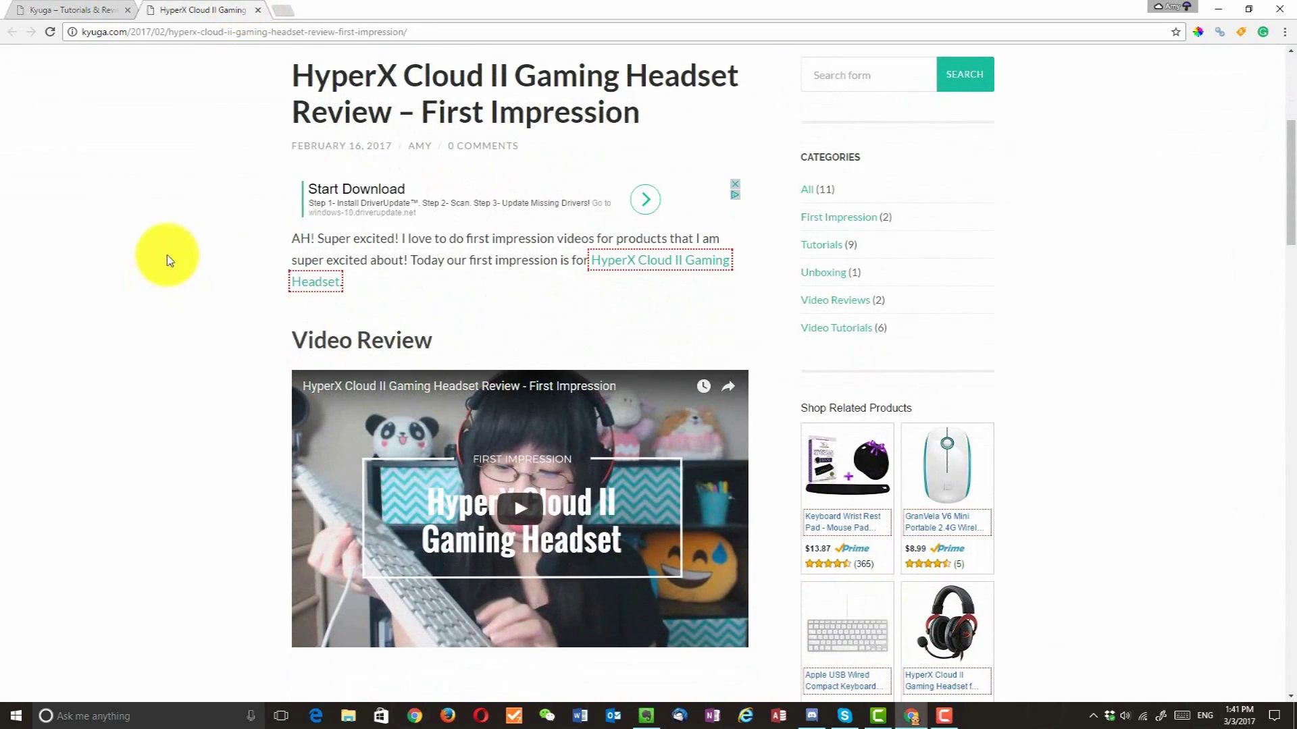
{"action": "scroll", "coordinate": [169, 298], "scroll_direction": "down", "scroll_amount": 2}
{"action": "scroll", "coordinate": [165, 307], "scroll_direction": "down", "scroll_amount": 4}
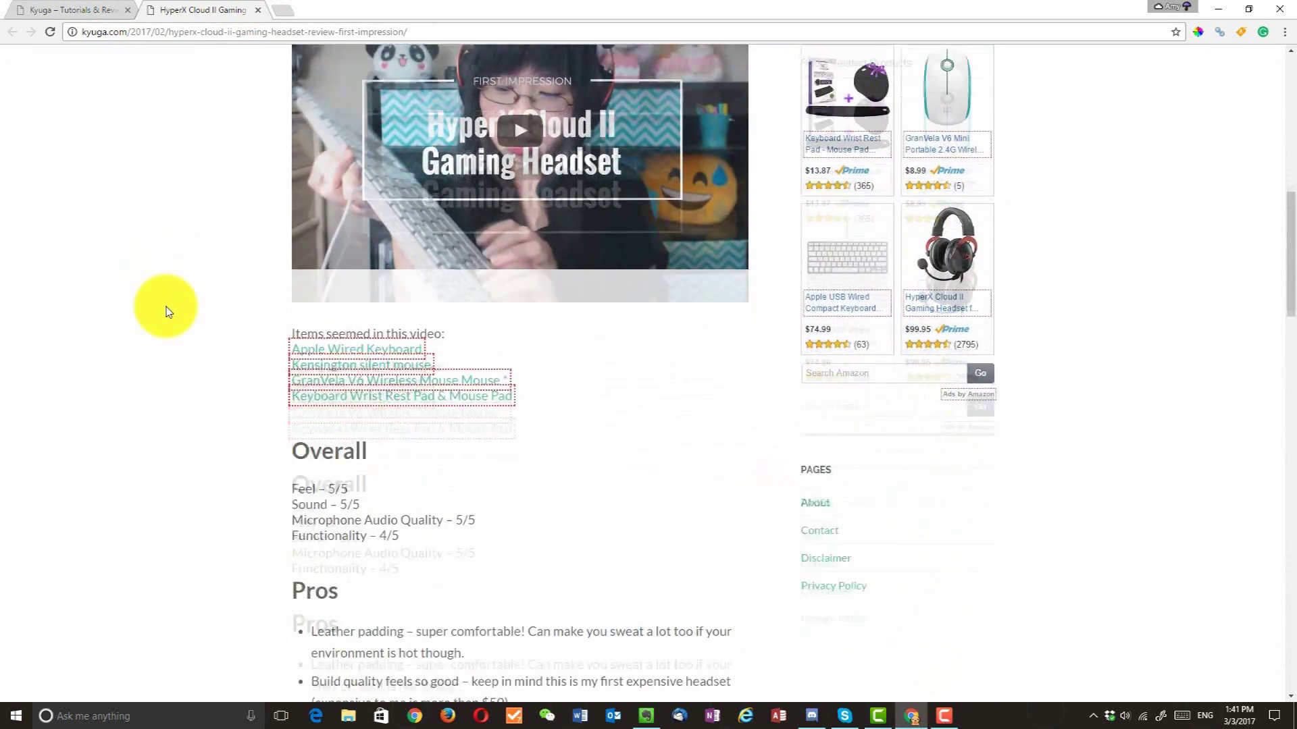
{"action": "scroll", "coordinate": [1190, 473], "scroll_direction": "up", "scroll_amount": 8}
{"action": "left_click_drag", "start_coordinate": [1279, 173], "coordinate": [1294, 631]}
{"action": "scroll", "coordinate": [1152, 511], "scroll_direction": "down", "scroll_amount": 2}
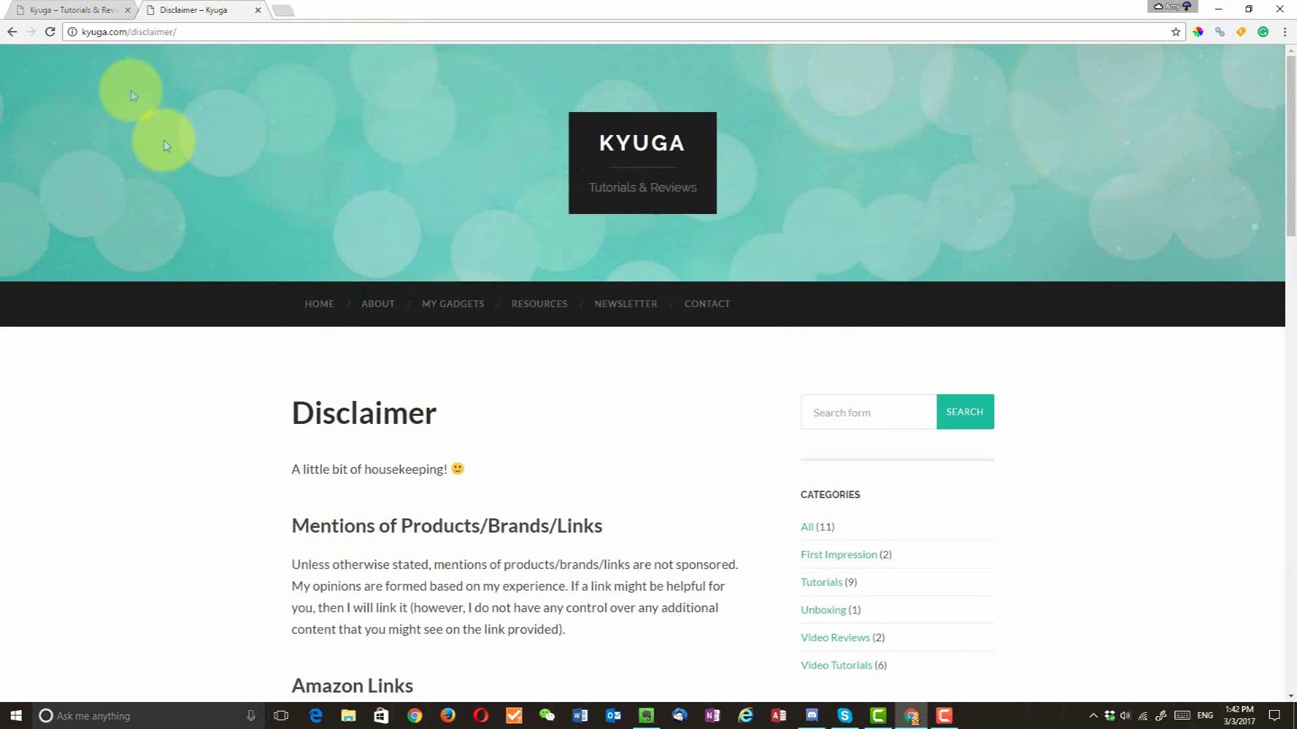
Step: In the Kyuga home page tab, go to kyuga.com/wp-admin and log in to WordPress with the saved credentials
{"action": "left_click", "coordinate": [95, 31]}
{"action": "type", "text": "kyuga.com"}
{"action": "key", "text": "Return"}
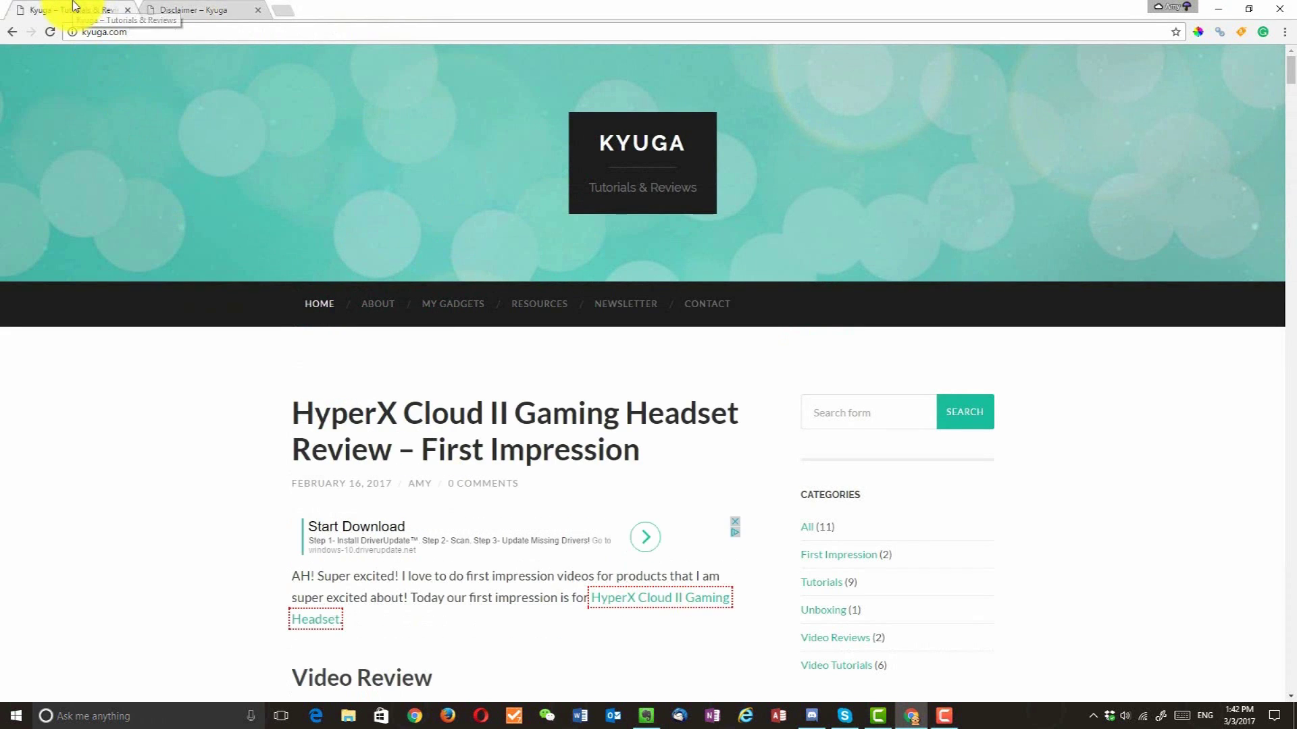
{"action": "left_click", "coordinate": [185, 27]}
{"action": "type", "text": "/wp-admin"}
{"action": "key", "text": "Return"}
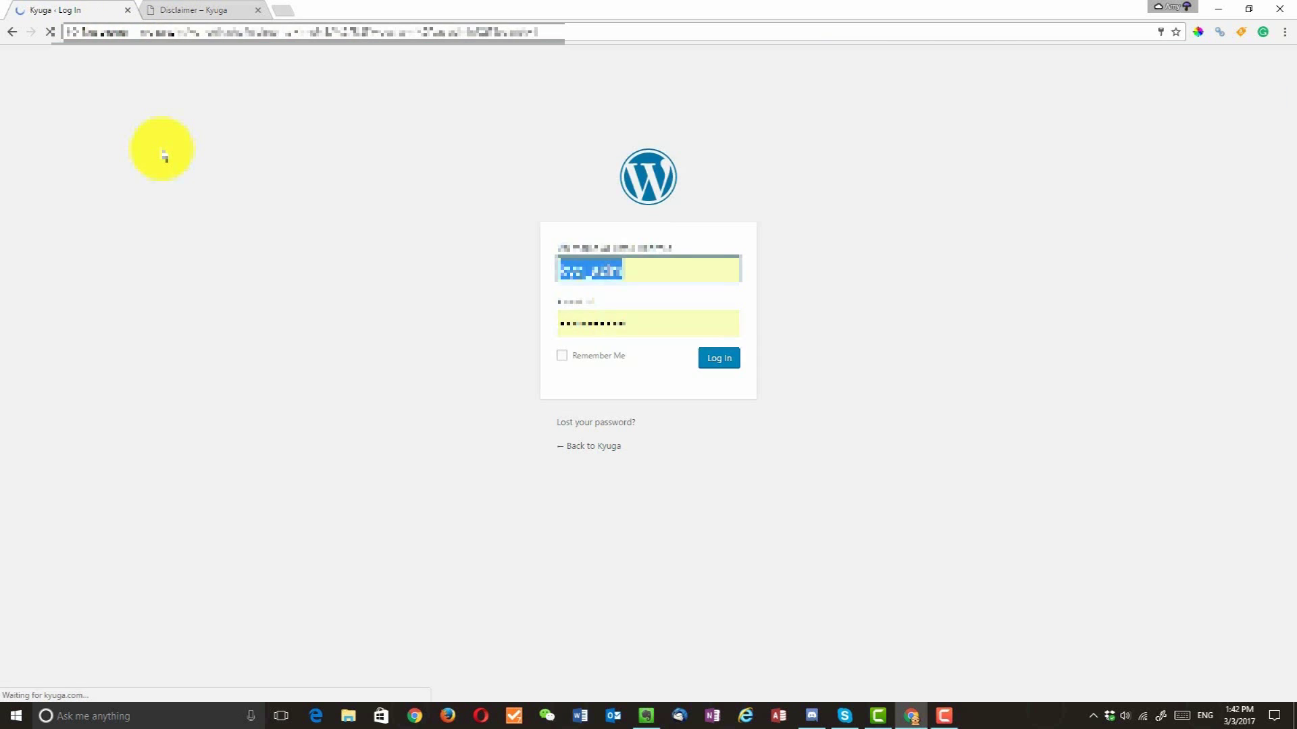
{"action": "left_click", "coordinate": [716, 359]}
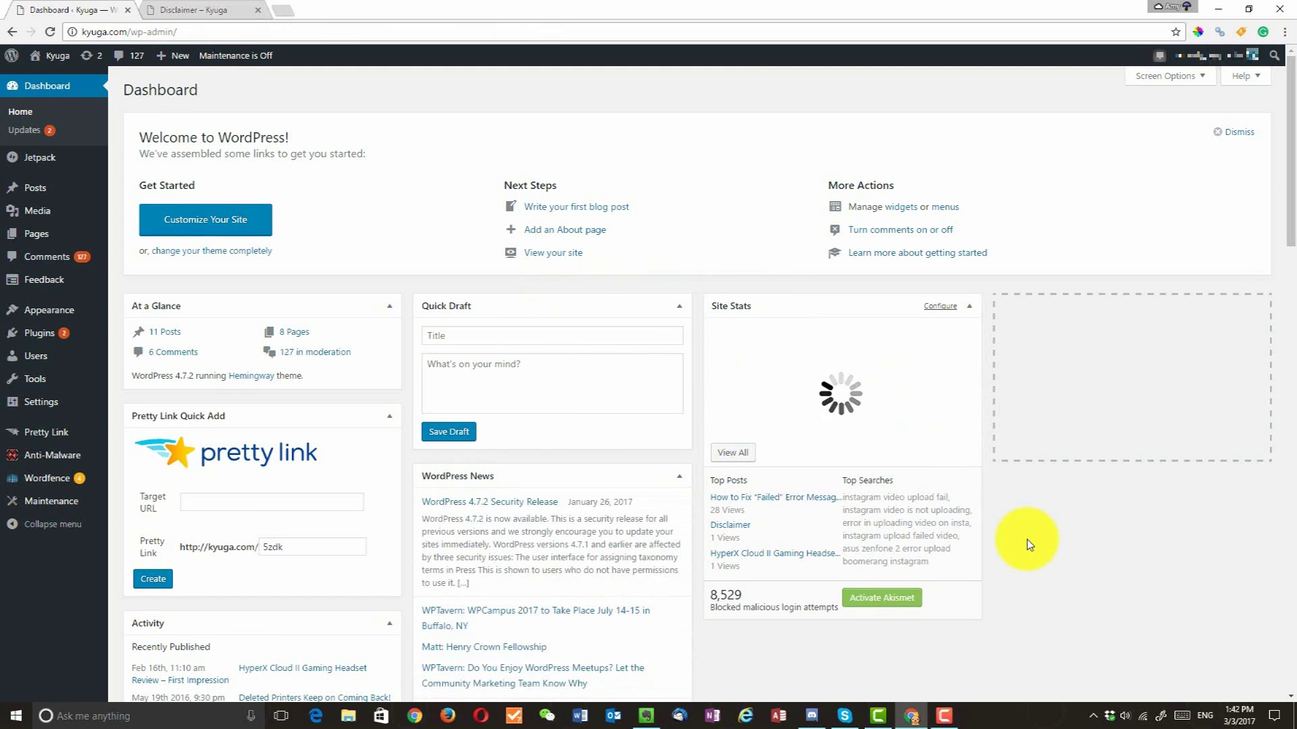
Step: Search the plugins available to add in WordPress for "ad inserter"
{"action": "left_click", "coordinate": [53, 338]}
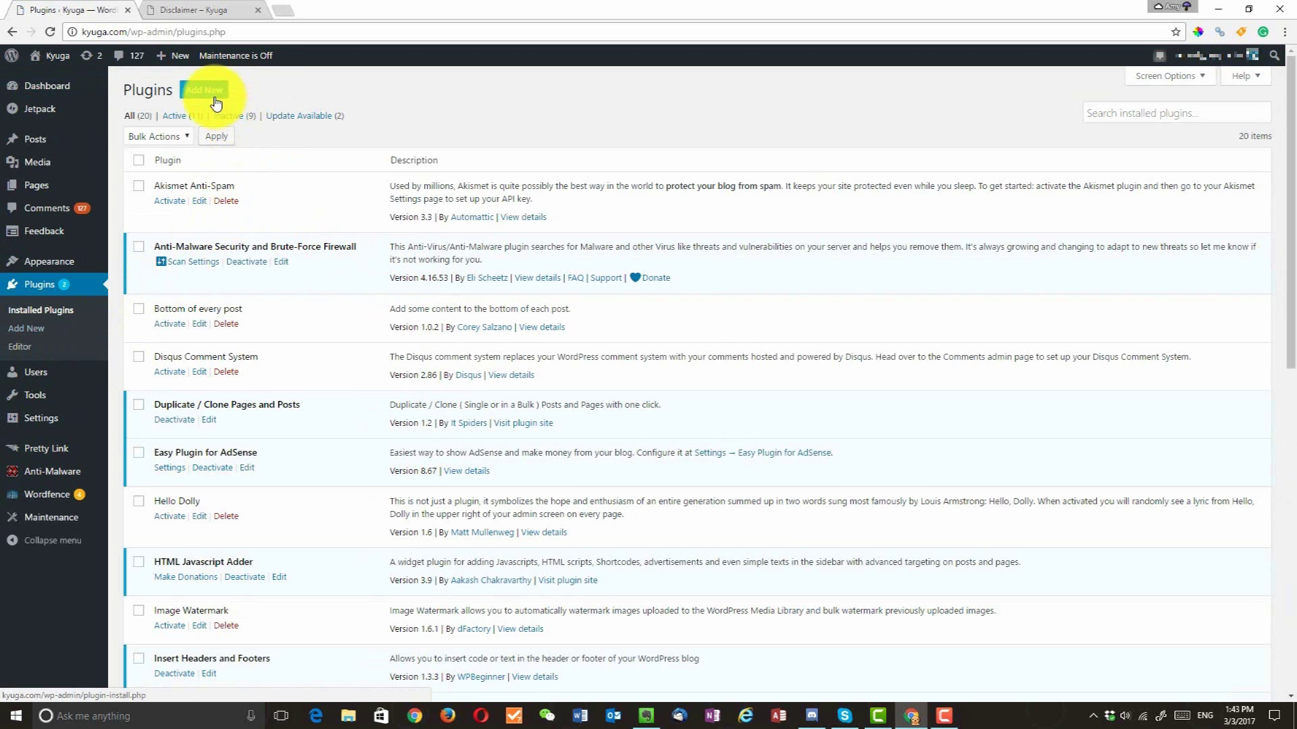
{"action": "left_click", "coordinate": [216, 101]}
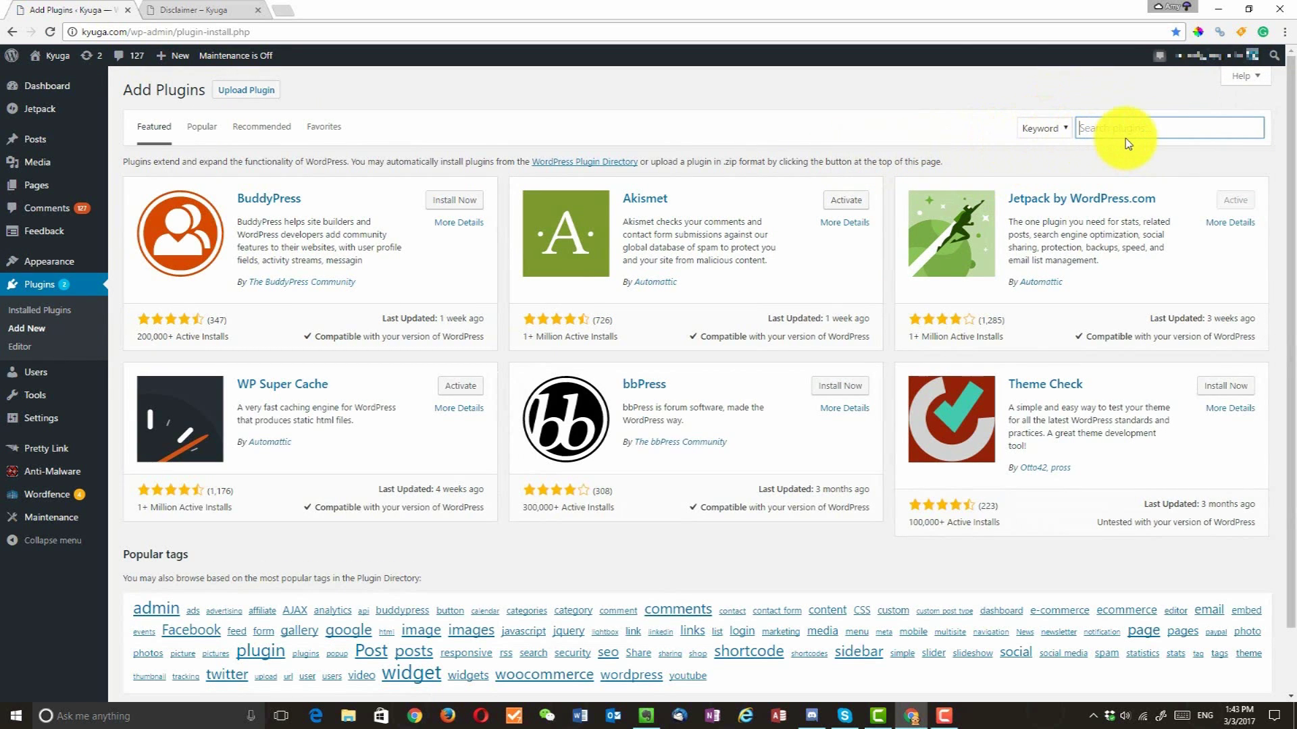
{"action": "type", "text": "ad inser"}
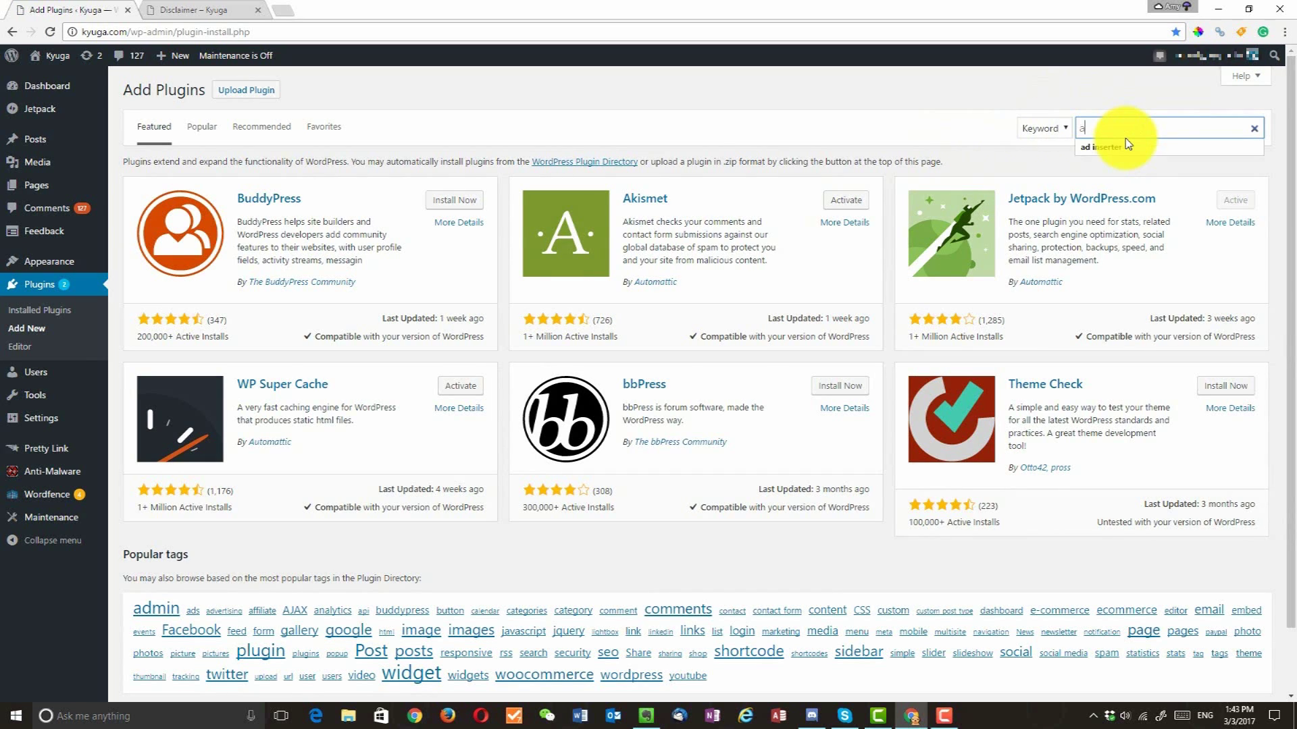
{"action": "left_click", "coordinate": [1125, 146]}
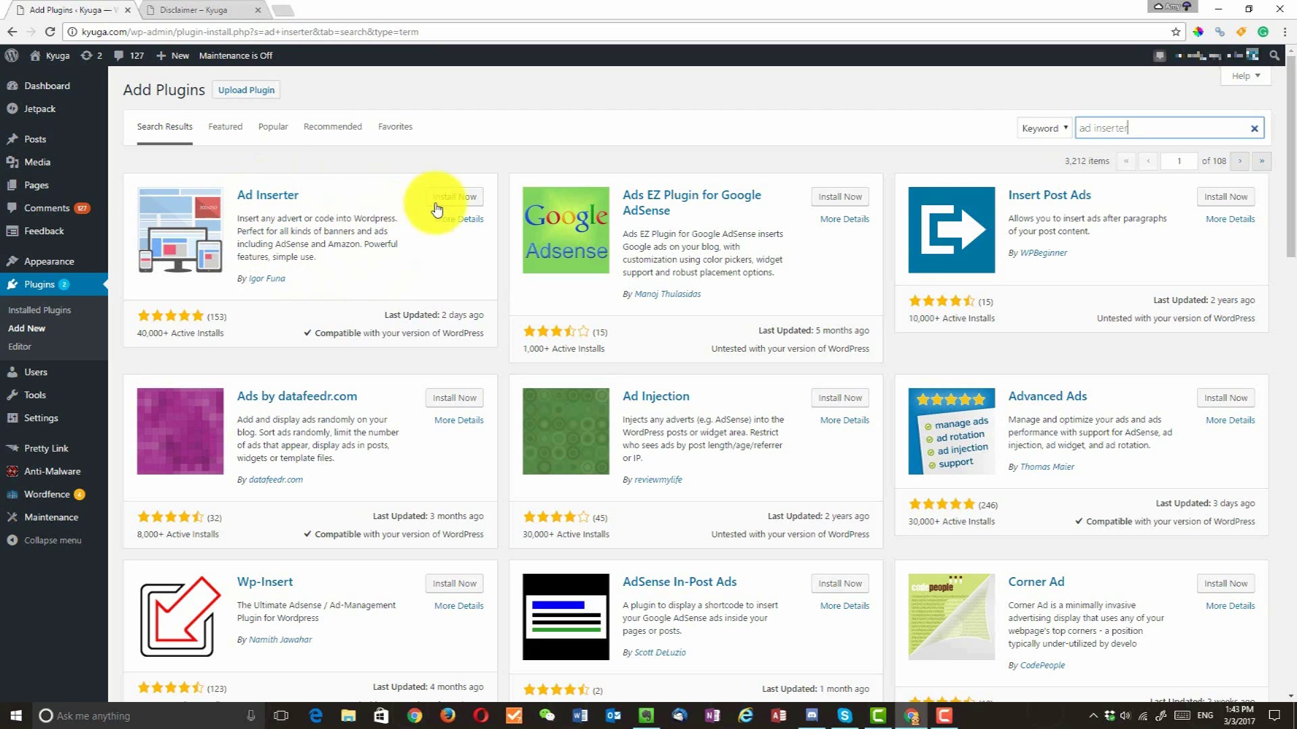
Step: Install and activate the Ad Inserter plugin and open its settings
{"action": "left_click", "coordinate": [466, 208]}
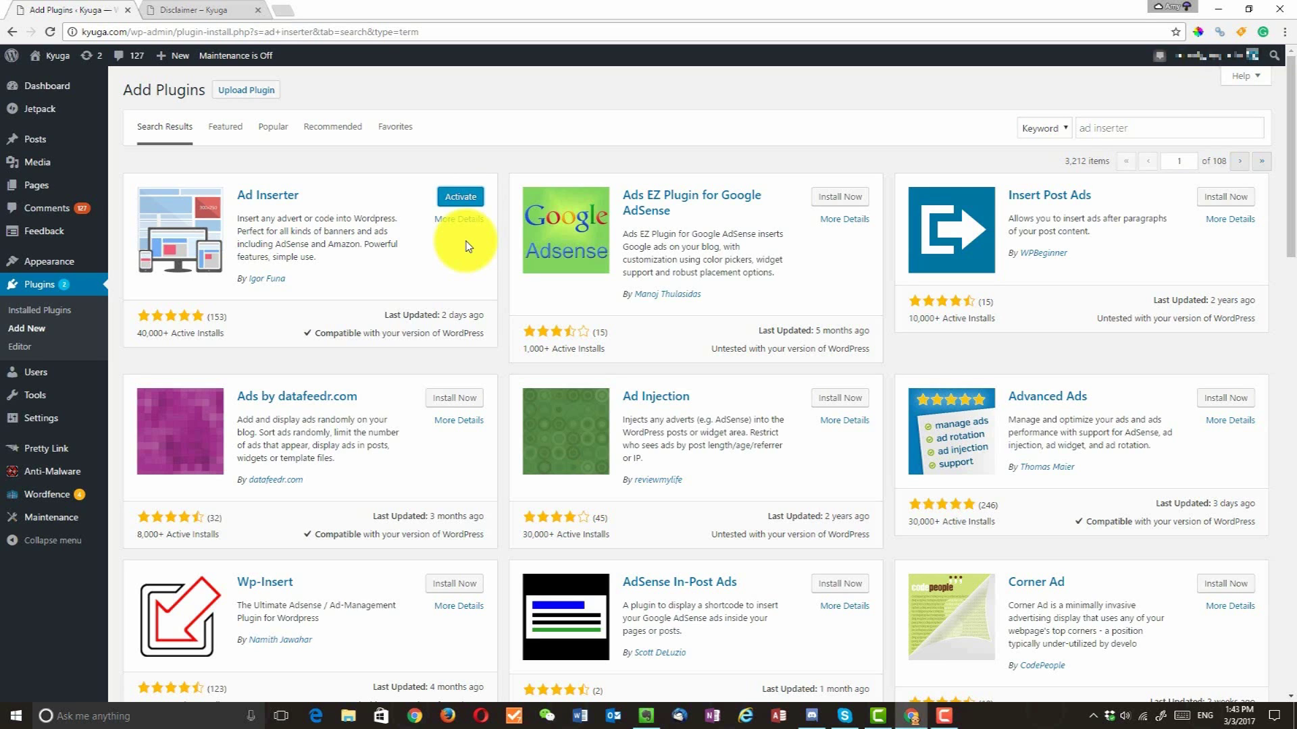
{"action": "left_click", "coordinate": [466, 204]}
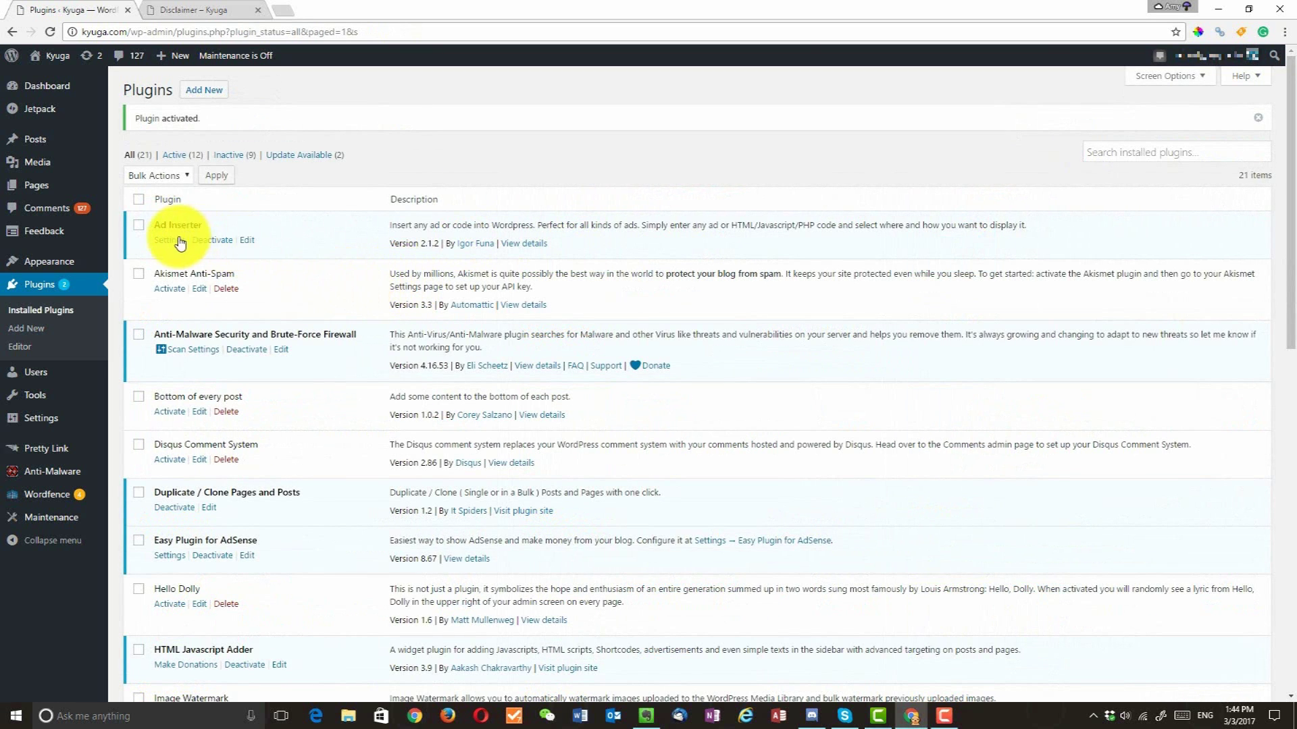
{"action": "left_click", "coordinate": [169, 241]}
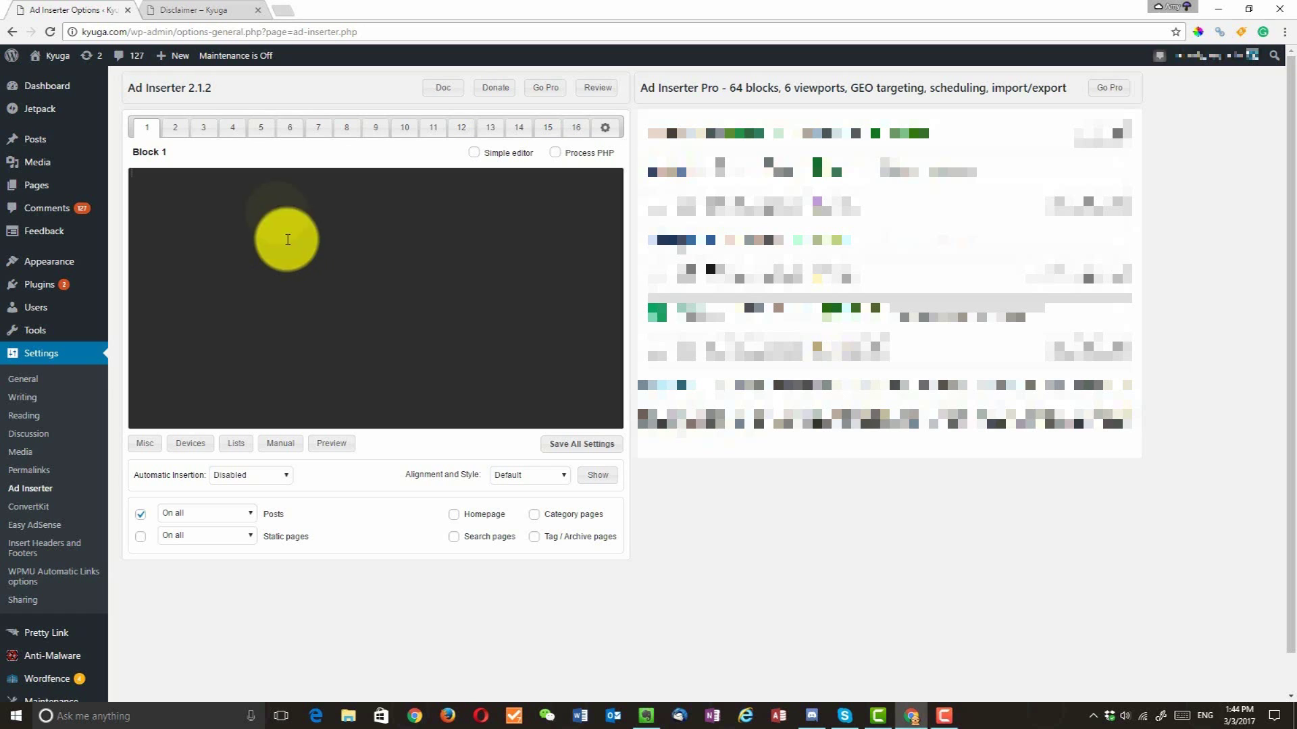
Step: Rename Block 1 as "Disclaimer Message - Before Every Post"
{"action": "left_click", "coordinate": [158, 154]}
{"action": "left_click_drag", "start_coordinate": [162, 153], "coordinate": [179, 155]}
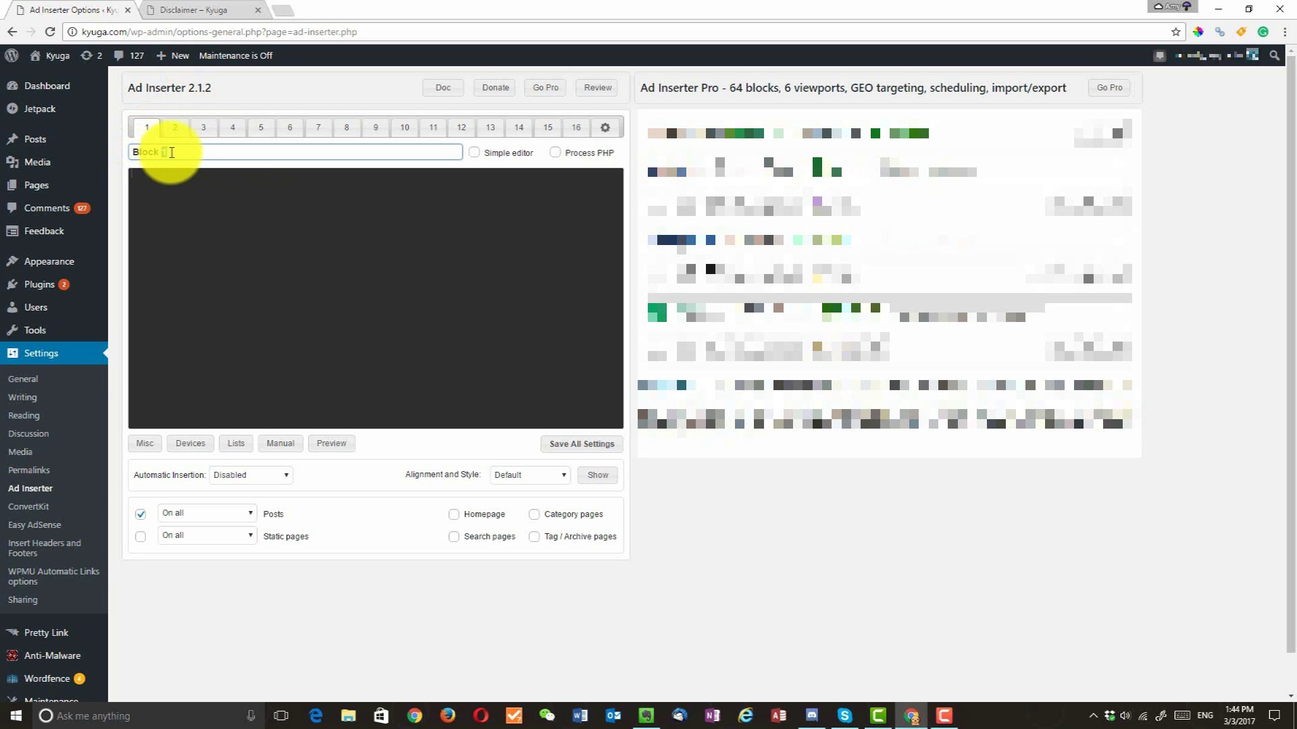
{"action": "triple_click", "coordinate": [165, 153]}
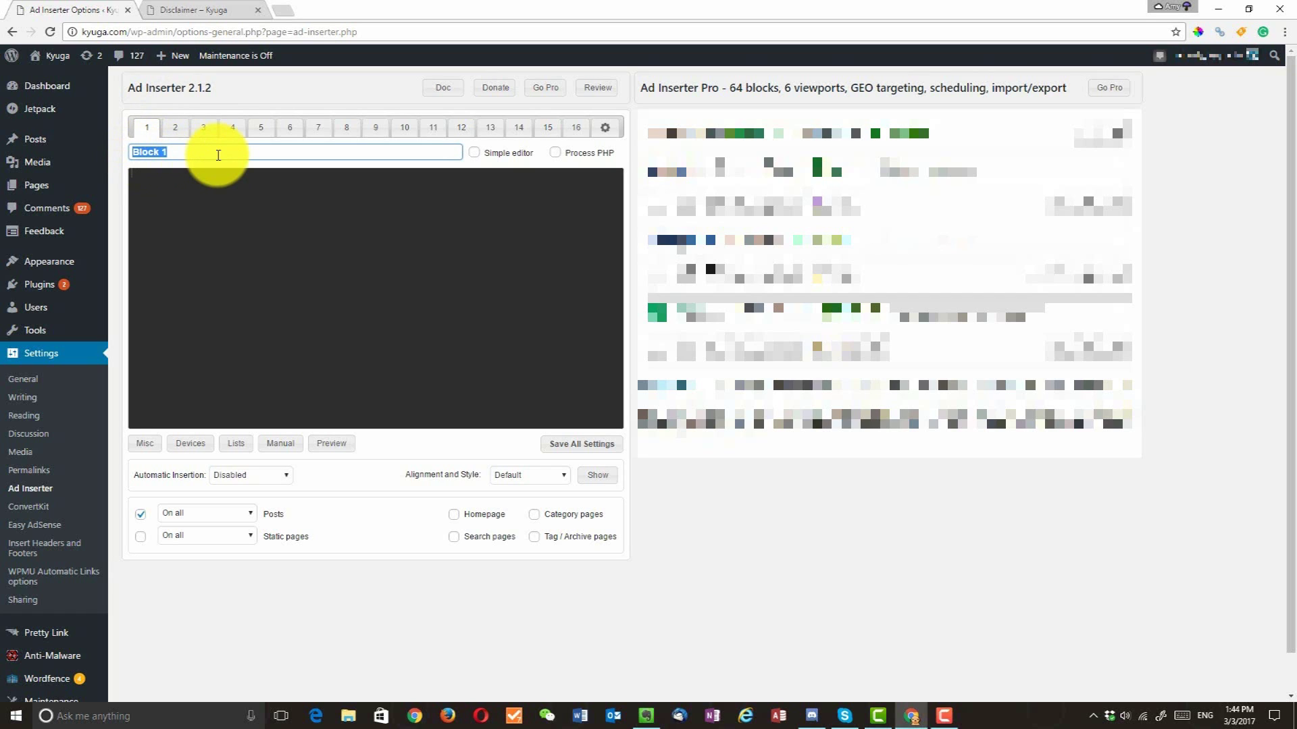
{"action": "type", "text": "Disclaimer Message - Before Every Post"}
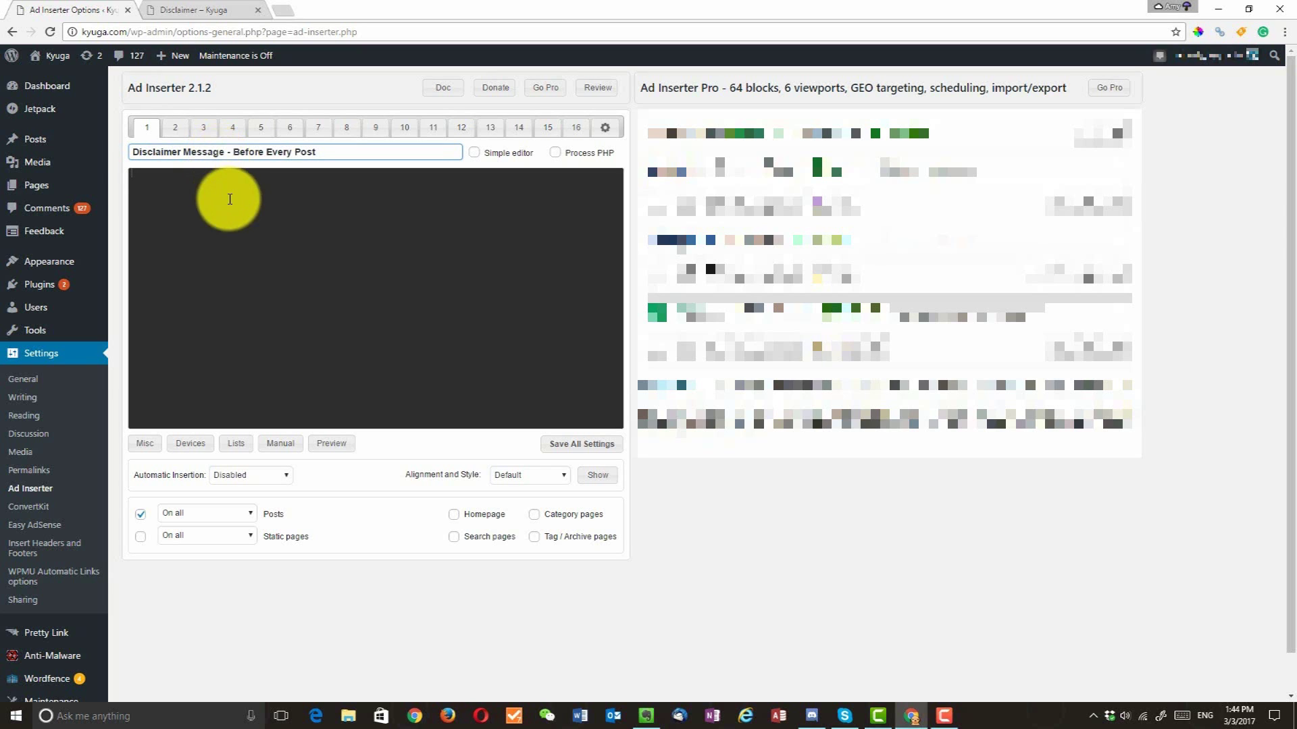
Step: Enter the block's code: <font size ="1"; color ="gray"><i>This site contains affiliate links. Please read <a href="/disclaimer">Disclaimer</a>for more information. </i></font>
{"action": "left_click", "coordinate": [277, 223]}
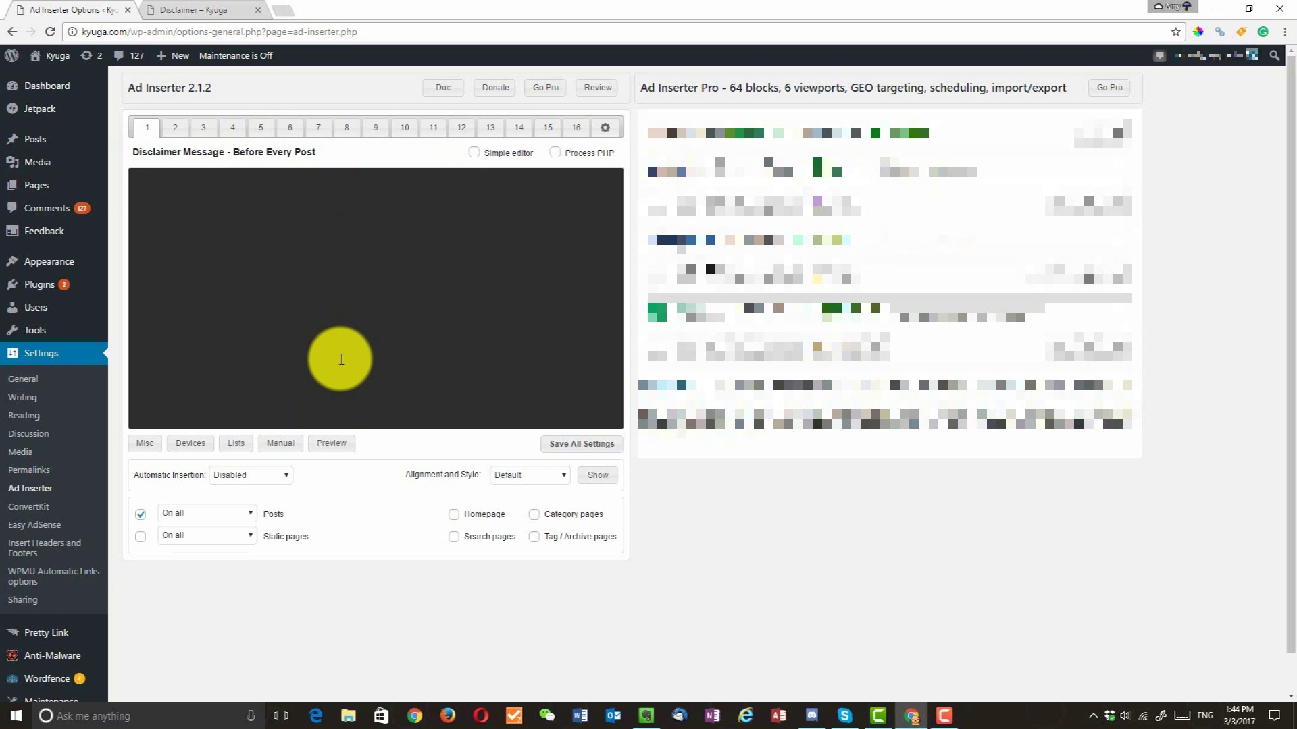
{"action": "type", "text": "<font size =\"1\"; color =\"gray"}
{"action": "type", "text": "\"><i>This site contains affiliate links. Please read <a href=\"/disclaimer\">Disclaimer</a>for more information. </i></font>"}
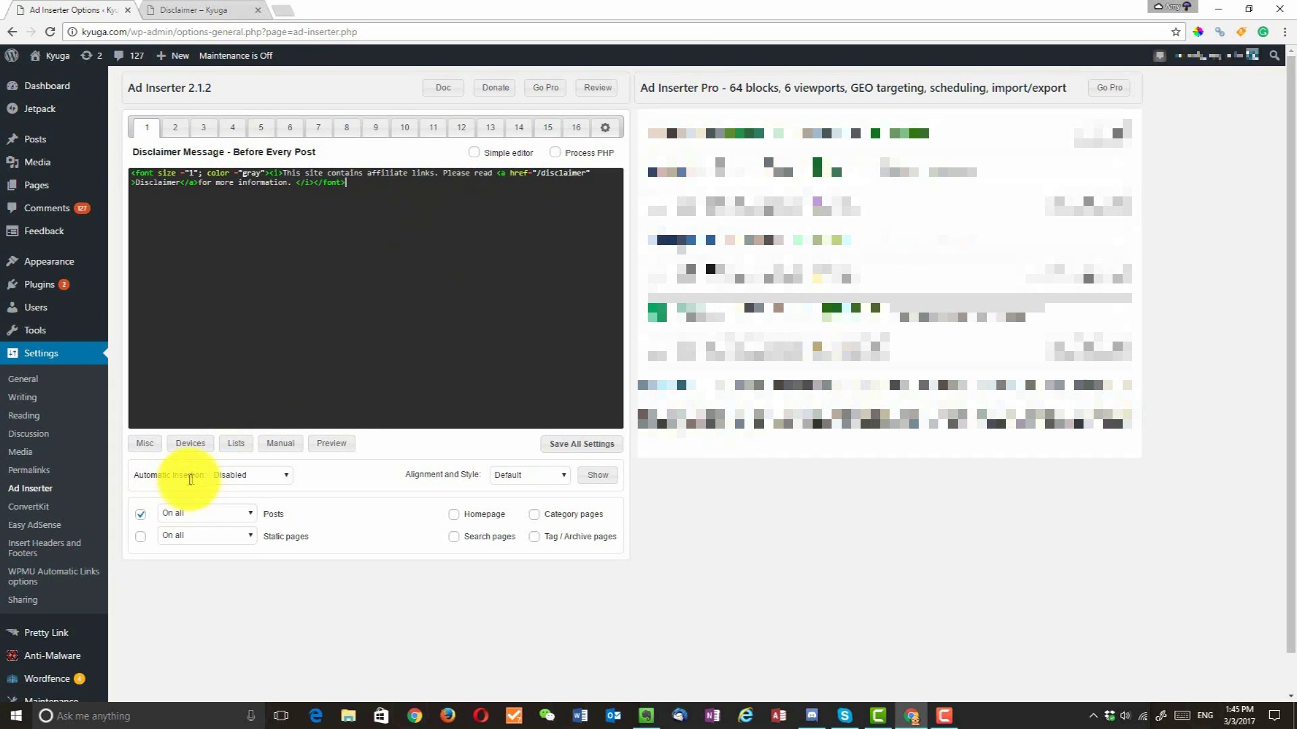
Step: Set the block's automatic insertion to Before Post, keep Posts at On all, and save all settings
{"action": "left_click", "coordinate": [233, 475]}
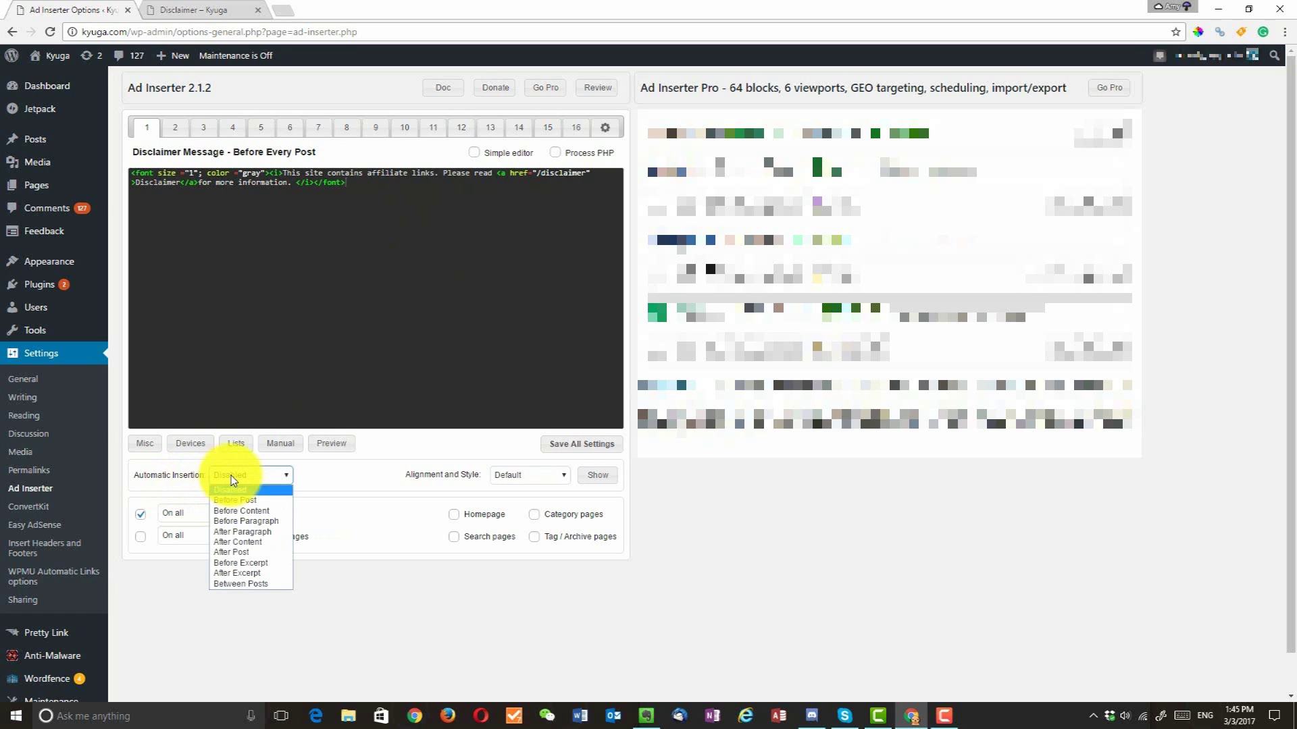
{"action": "left_click", "coordinate": [260, 501]}
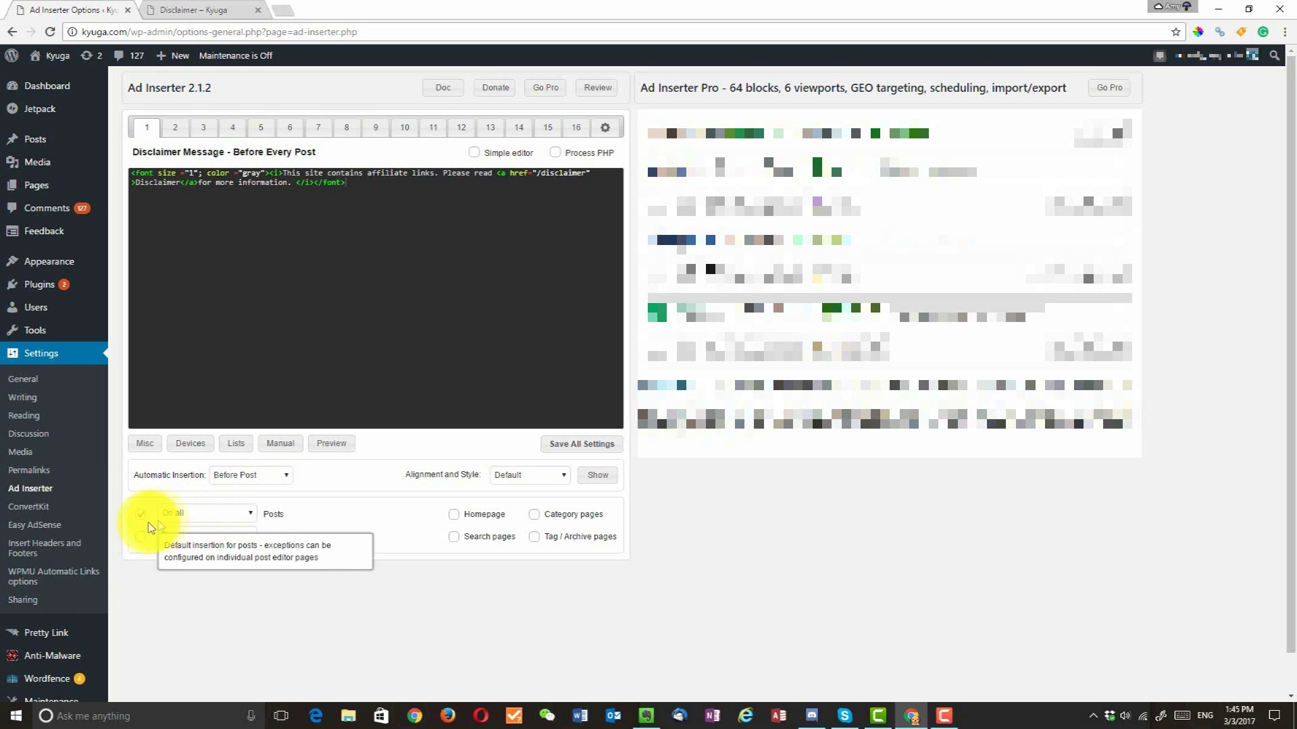
{"action": "left_click", "coordinate": [235, 518]}
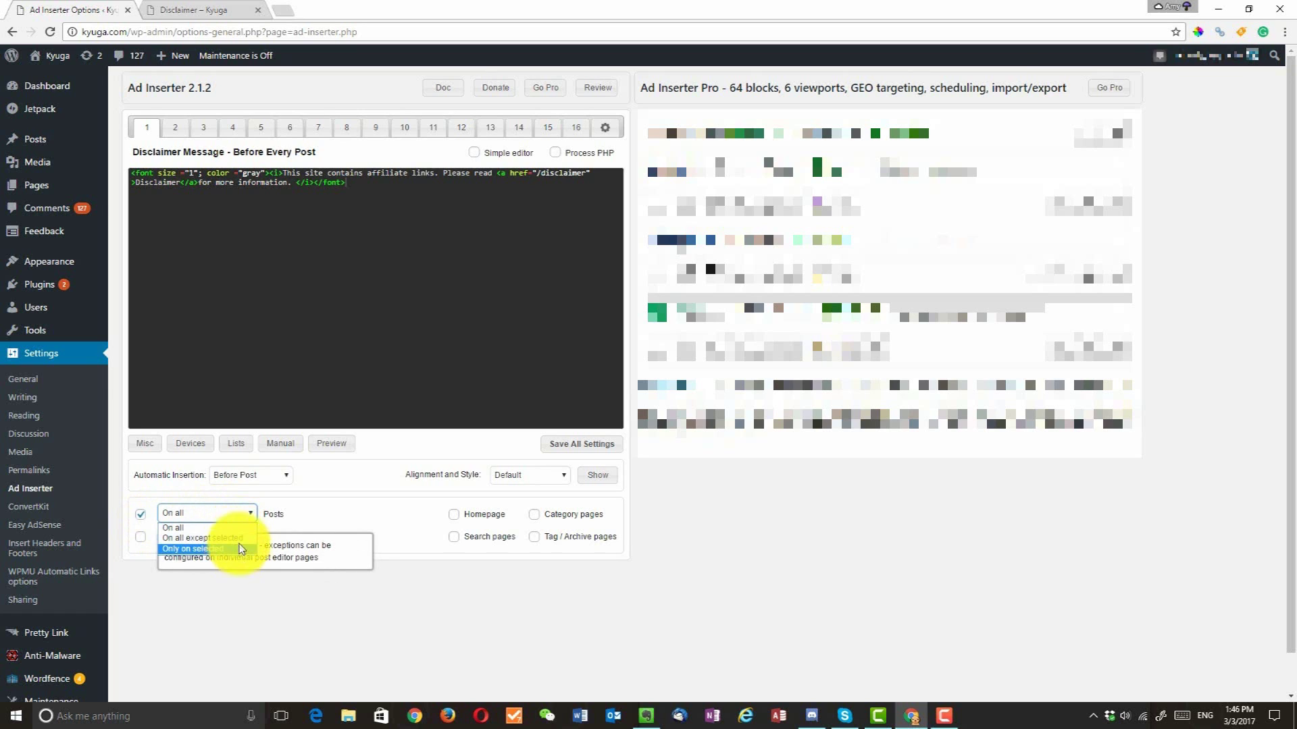
{"action": "left_click", "coordinate": [254, 517]}
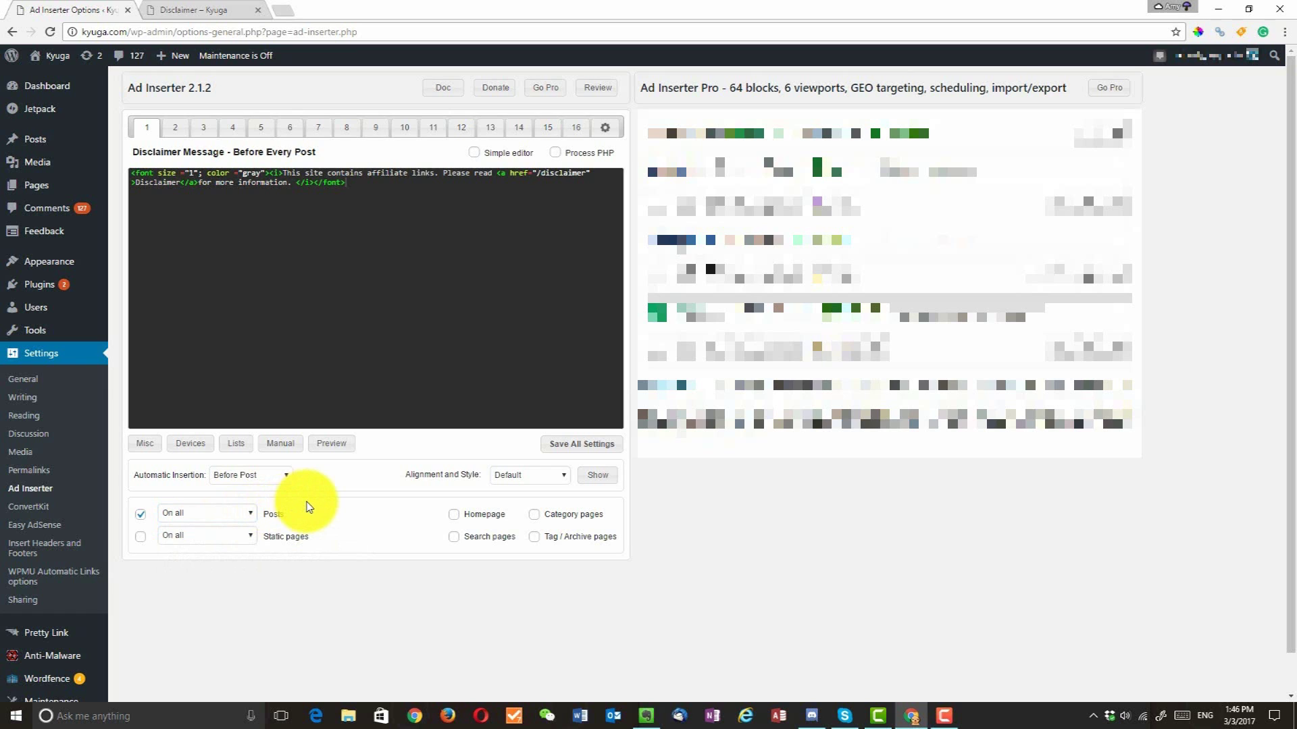
{"action": "left_click", "coordinate": [580, 444]}
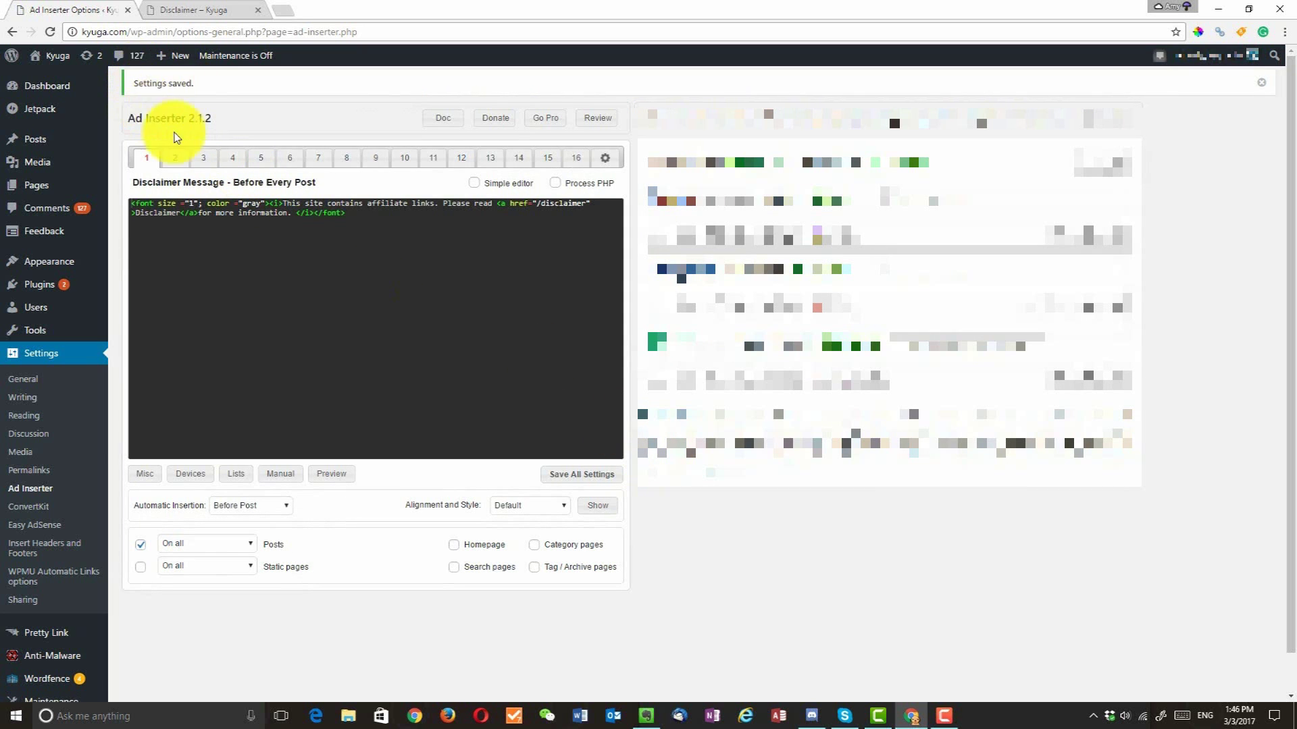
Step: Reload the site in the Disclaimer tab, check the HyperX Cloud II review post for the disclaimer message, and return to the Ad Inserter settings
{"action": "left_click", "coordinate": [177, 9]}
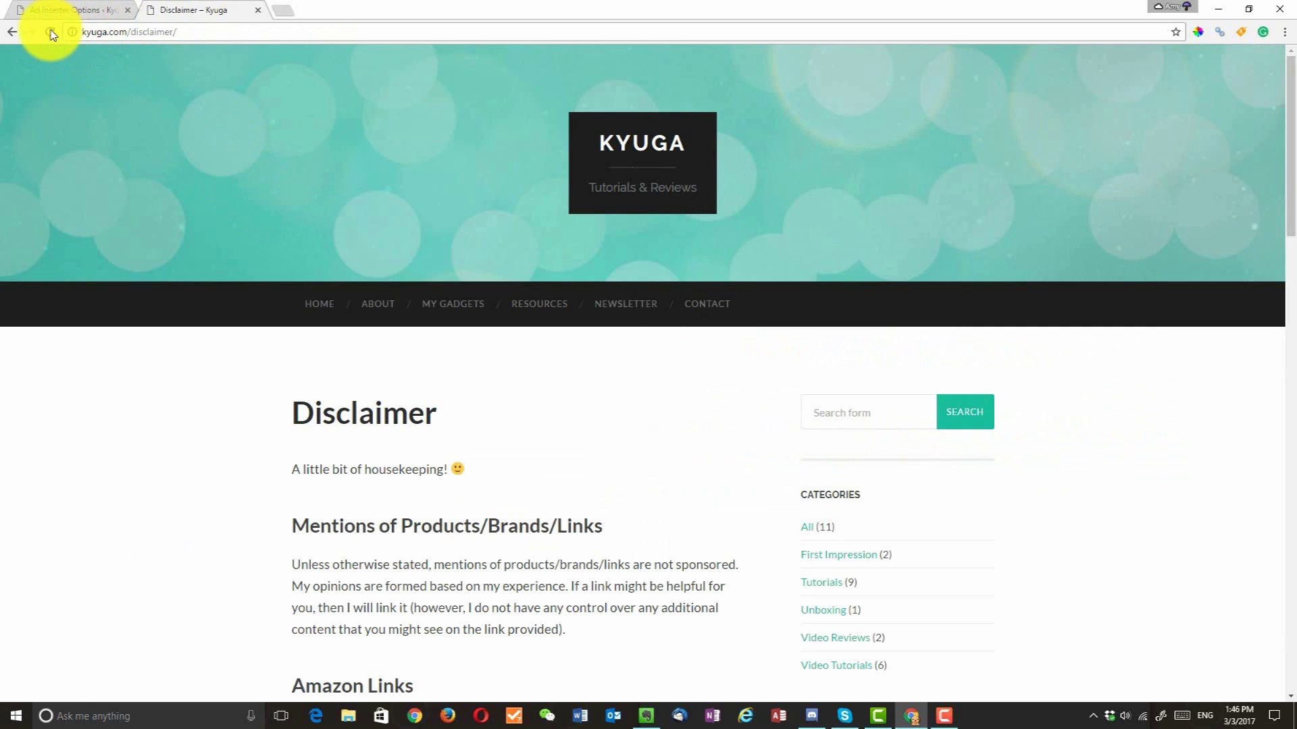
{"action": "left_click", "coordinate": [52, 32]}
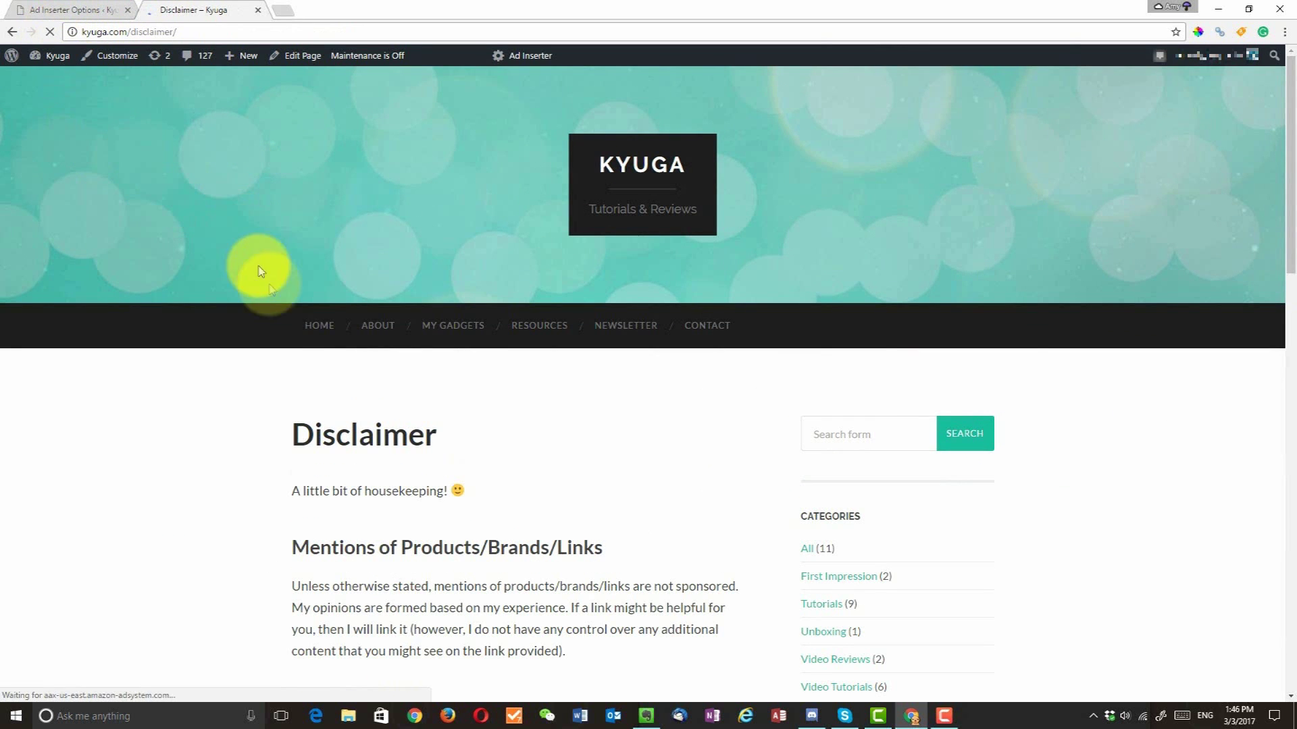
{"action": "left_click", "coordinate": [317, 334]}
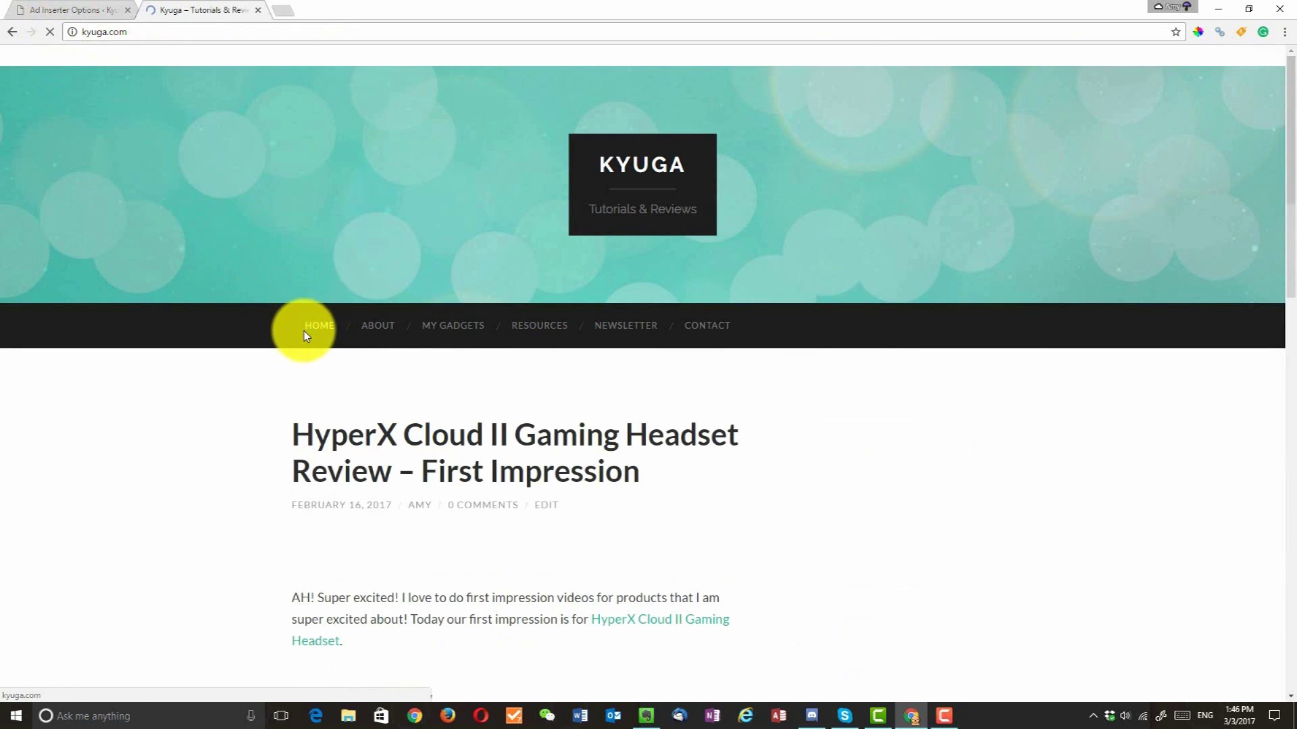
{"action": "scroll", "coordinate": [246, 317], "scroll_direction": "down", "scroll_amount": 3}
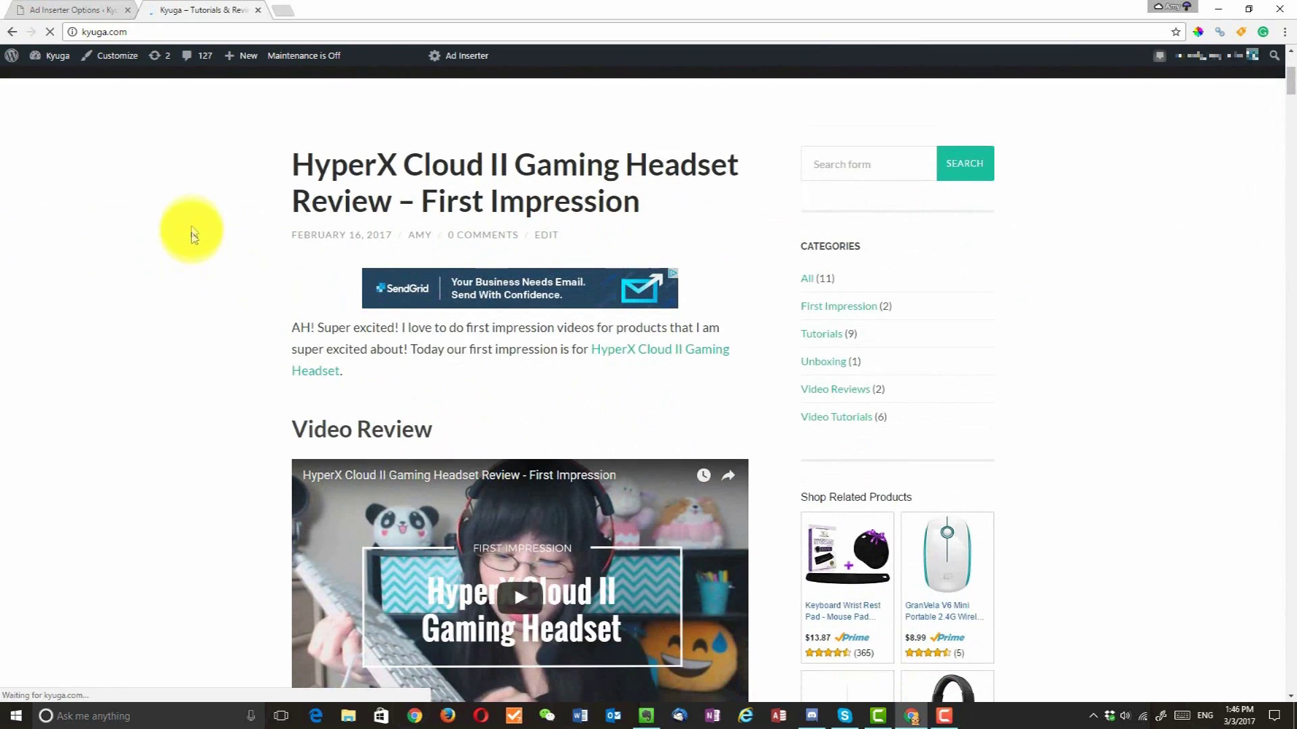
{"action": "scroll", "coordinate": [275, 144], "scroll_direction": "down", "scroll_amount": 1}
{"action": "left_click", "coordinate": [358, 138]}
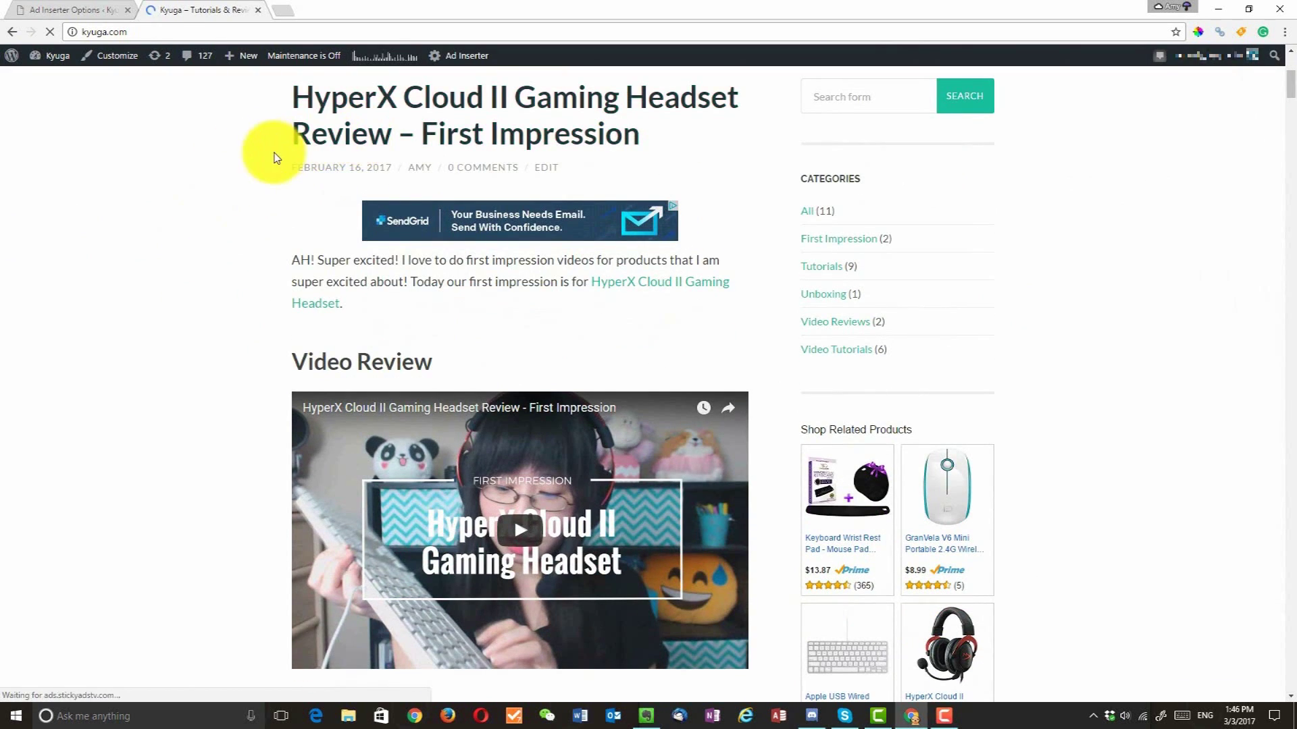
{"action": "scroll", "coordinate": [227, 173], "scroll_direction": "down", "scroll_amount": 3}
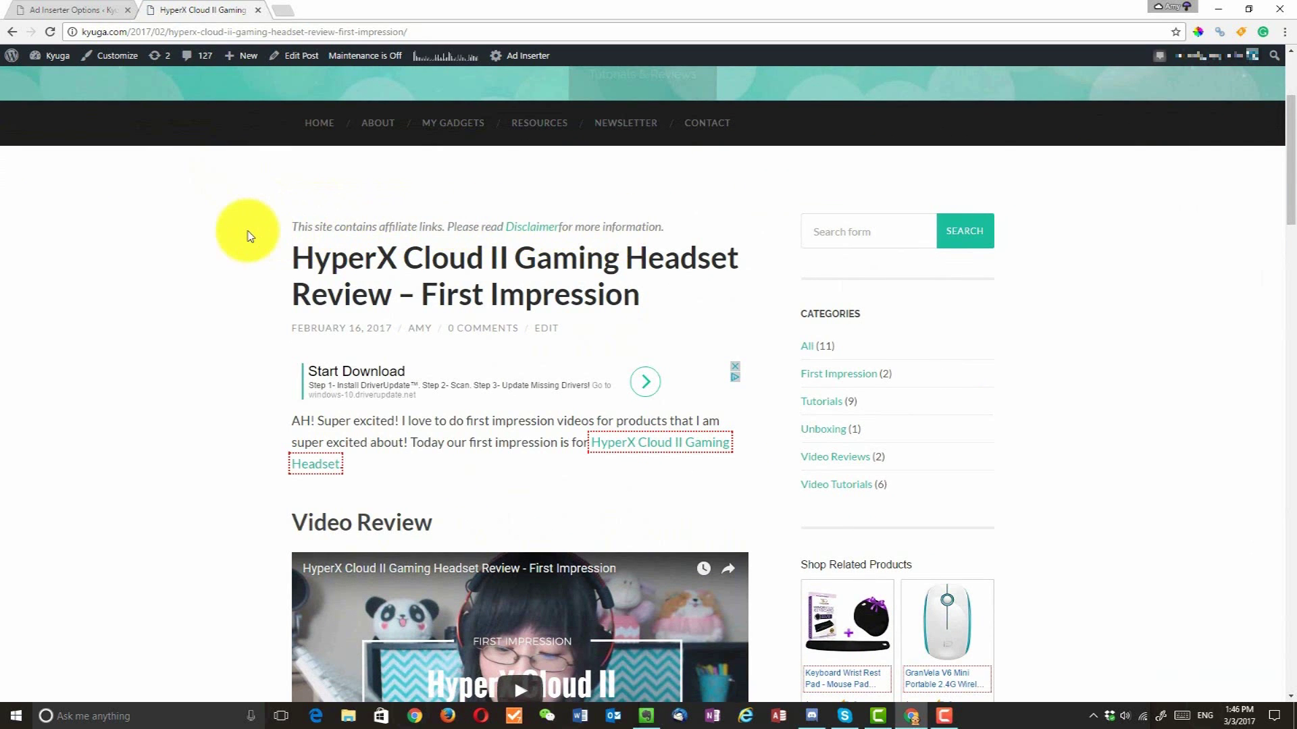
{"action": "scroll", "coordinate": [248, 236], "scroll_direction": "up", "scroll_amount": 2}
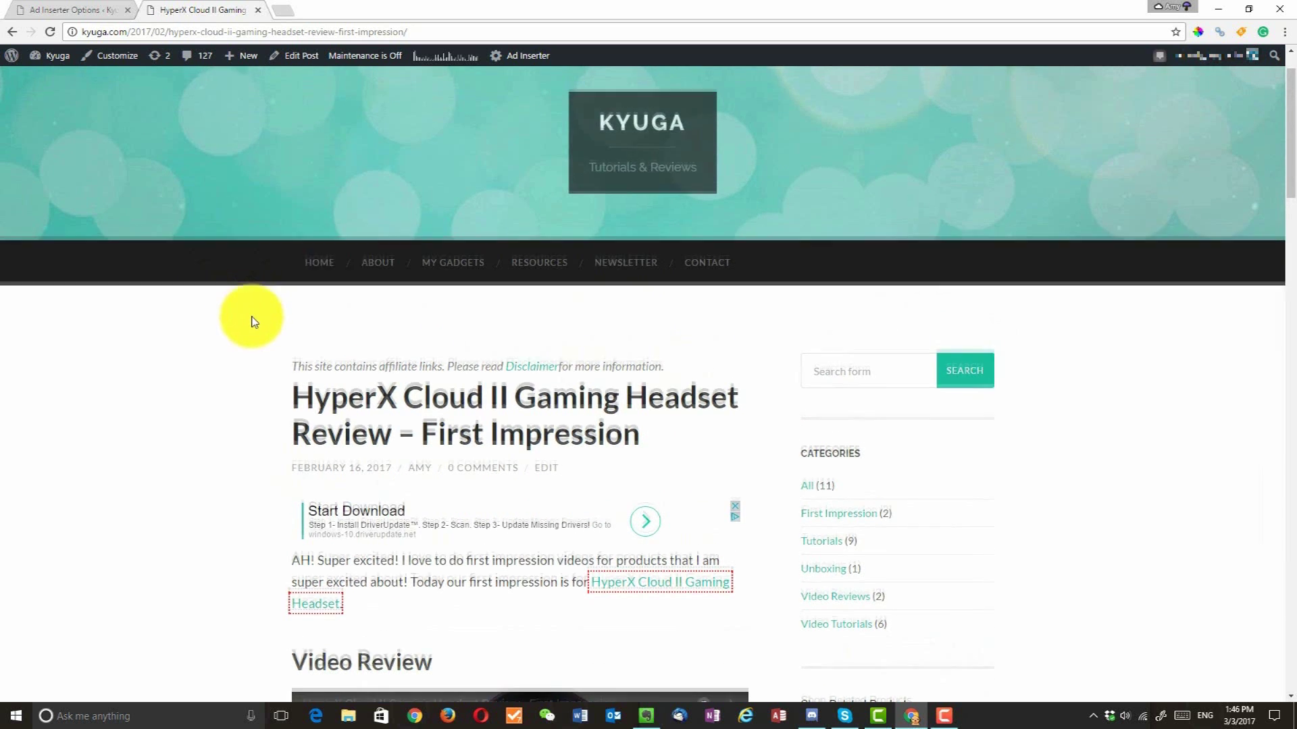
{"action": "scroll", "coordinate": [255, 318], "scroll_direction": "down", "scroll_amount": 1}
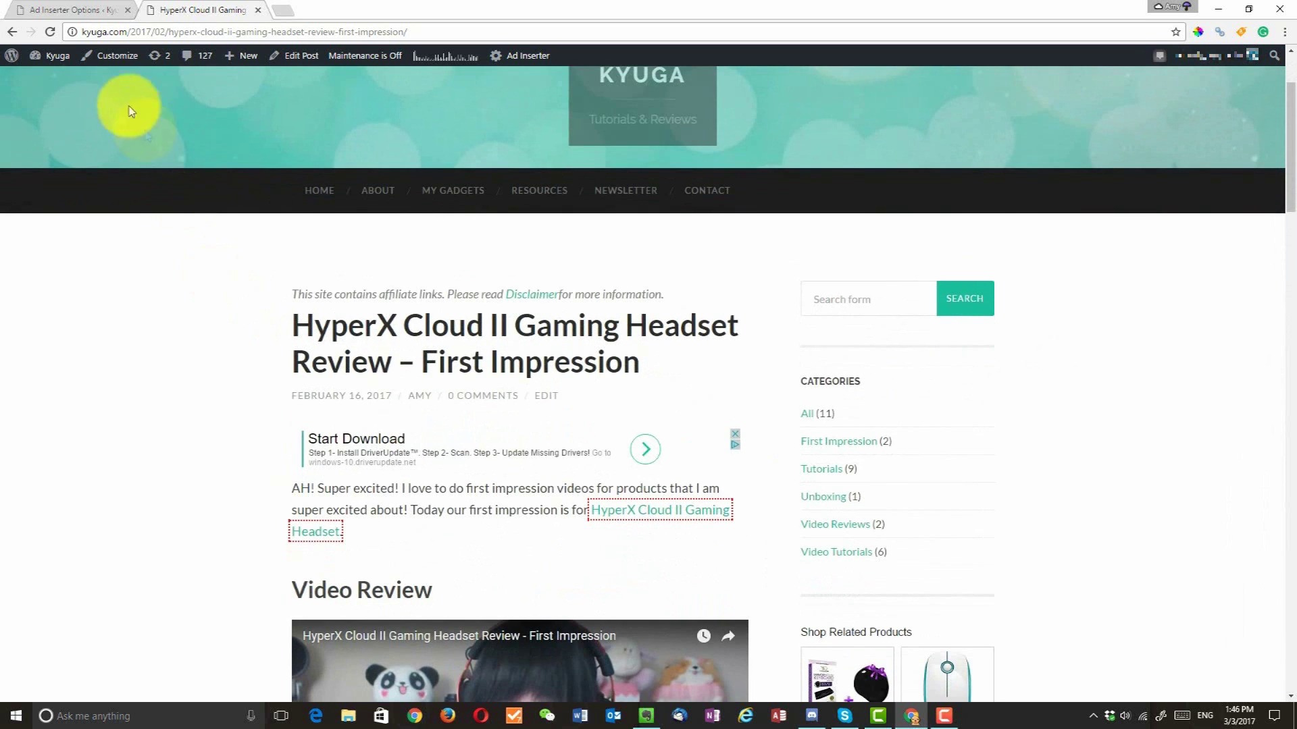
{"action": "left_click", "coordinate": [81, 8]}
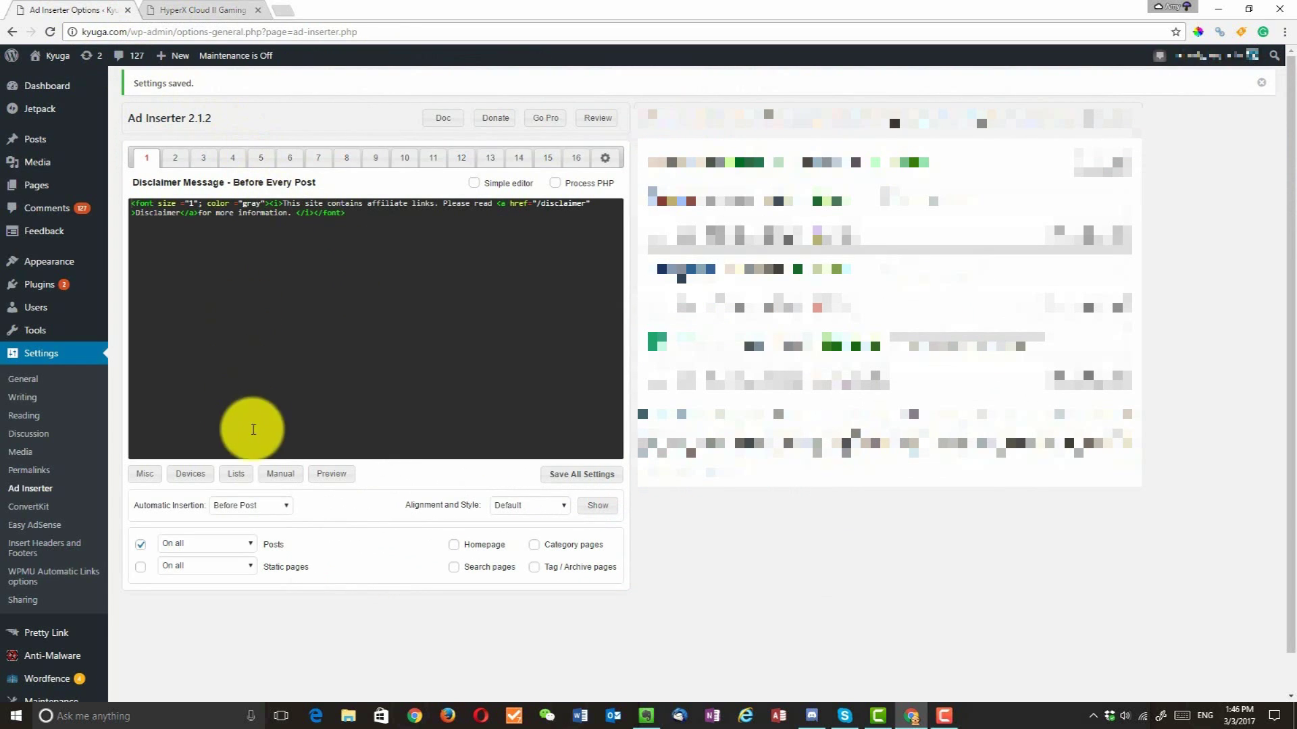
Step: Change the disclaimer block's automatic insertion to Before Content and save all settings
{"action": "left_click", "coordinate": [267, 506]}
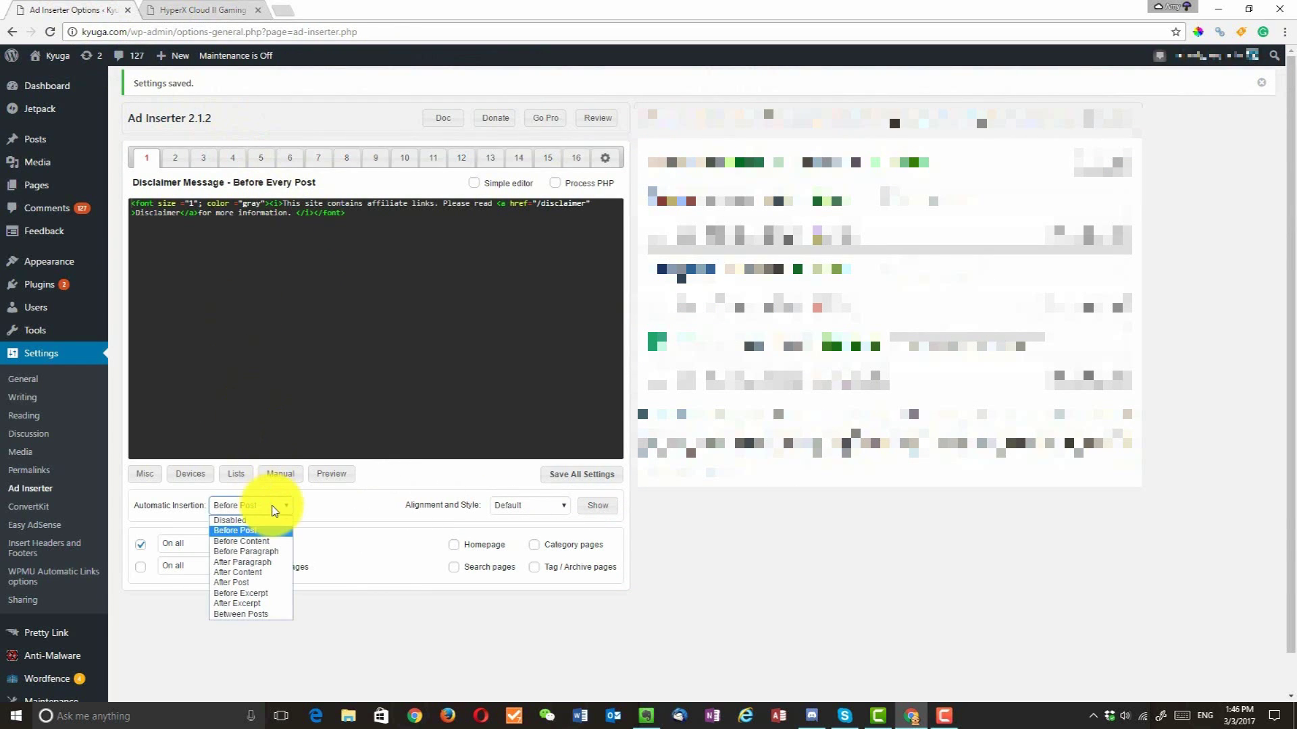
{"action": "left_click", "coordinate": [274, 545]}
{"action": "scroll", "coordinate": [277, 601], "scroll_direction": "down", "scroll_amount": 1}
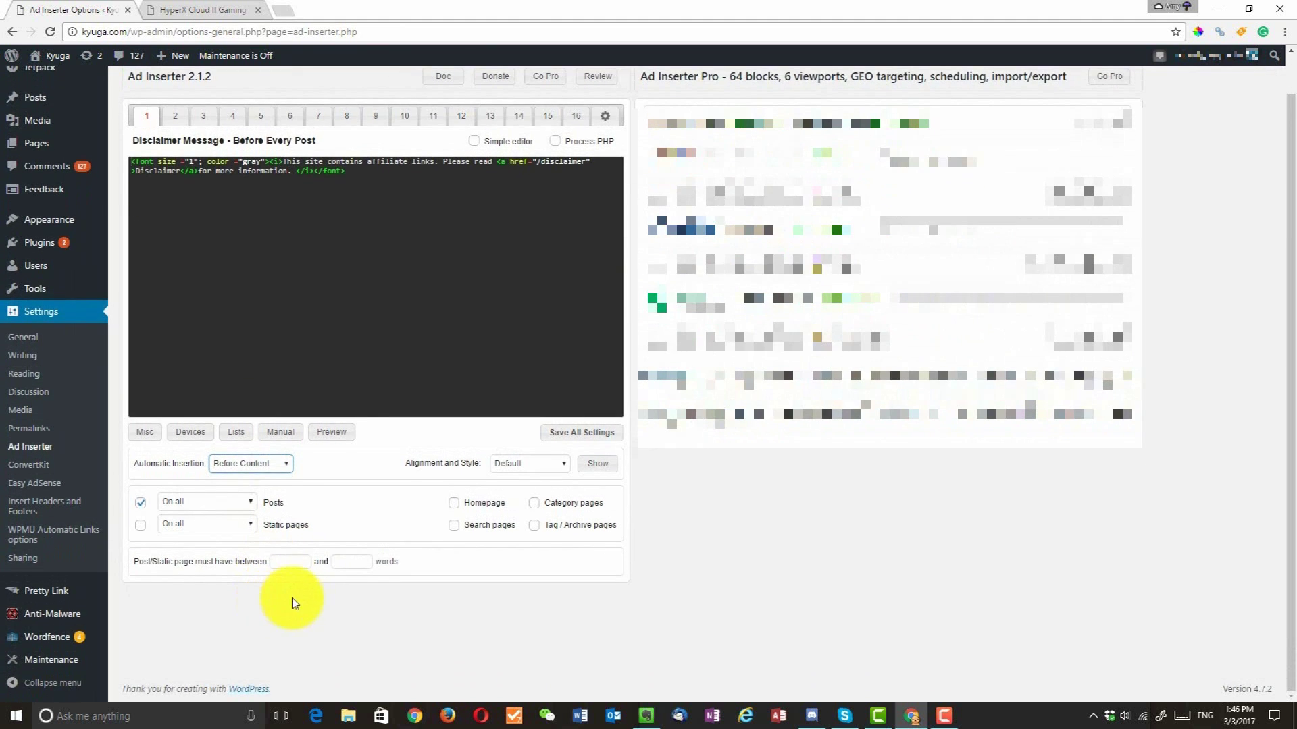
{"action": "scroll", "coordinate": [304, 530], "scroll_direction": "up", "scroll_amount": 1}
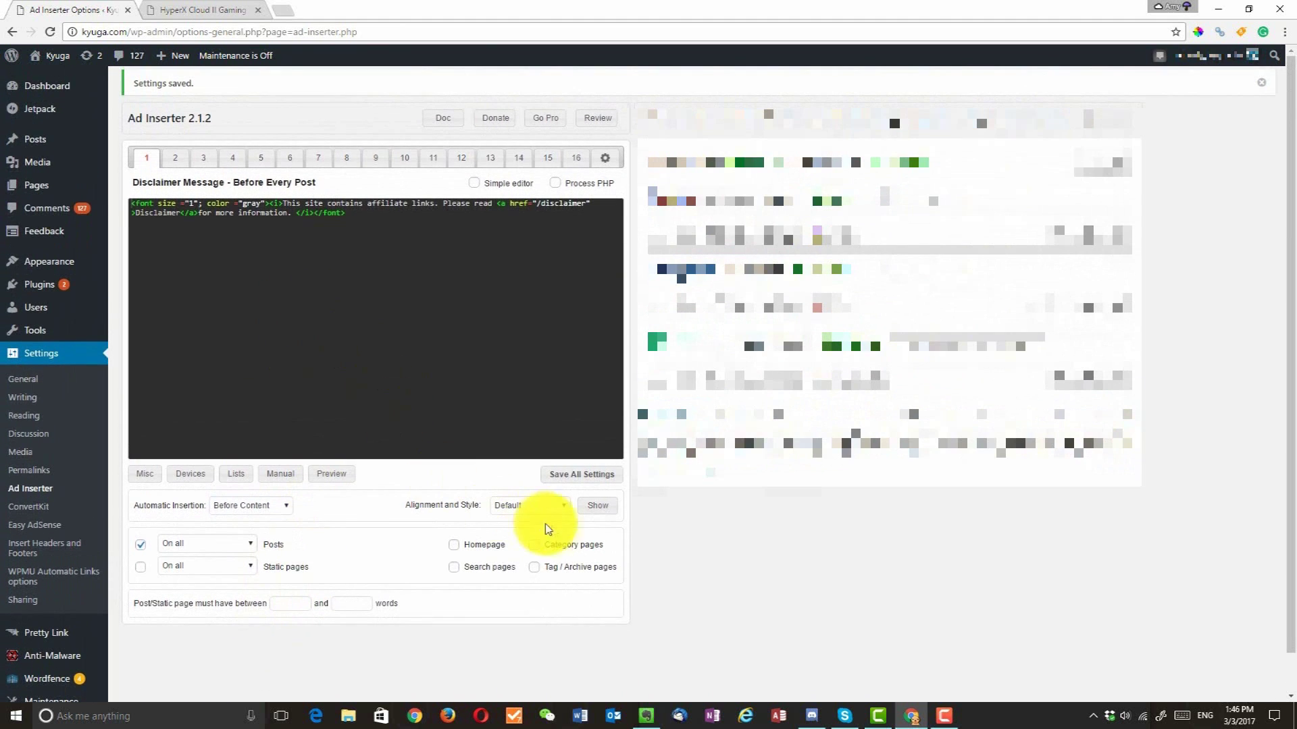
{"action": "left_click", "coordinate": [581, 476]}
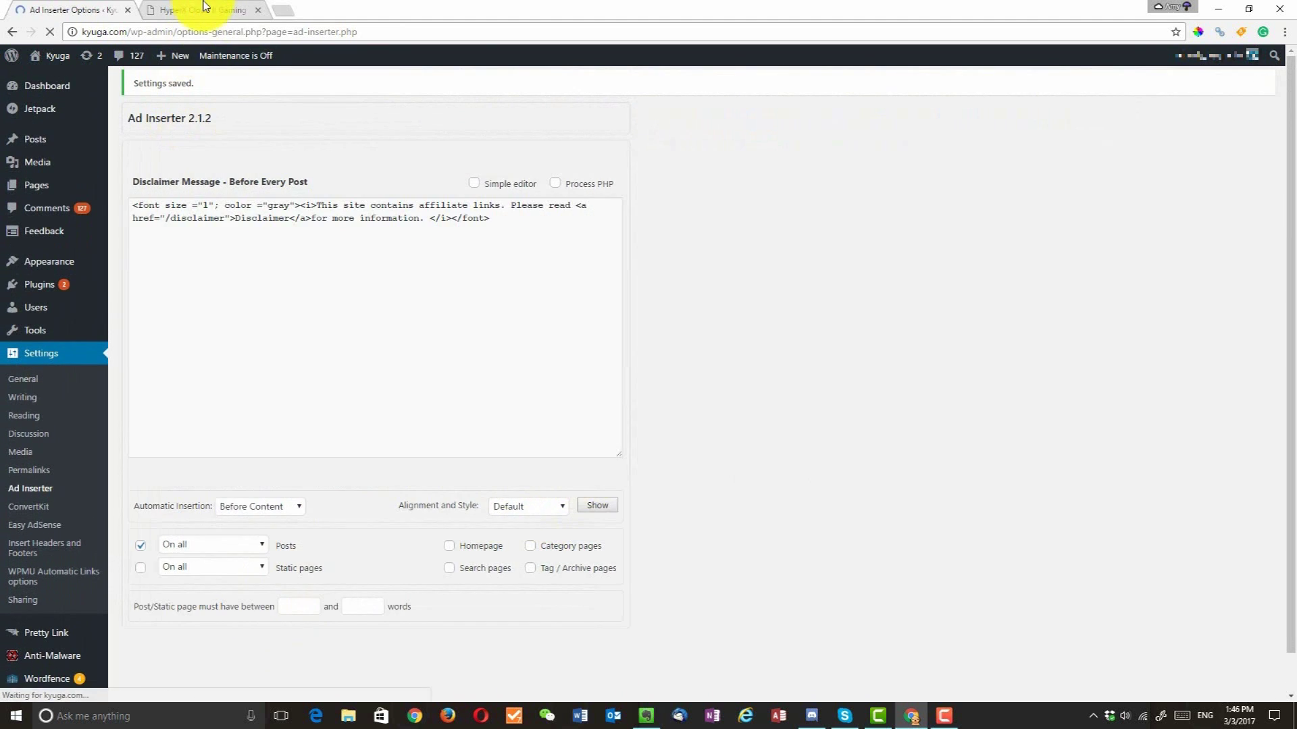
Step: Reload the HyperX Cloud II review post and check where the disclaimer message sits relative to the title and content
{"action": "left_click", "coordinate": [204, 8]}
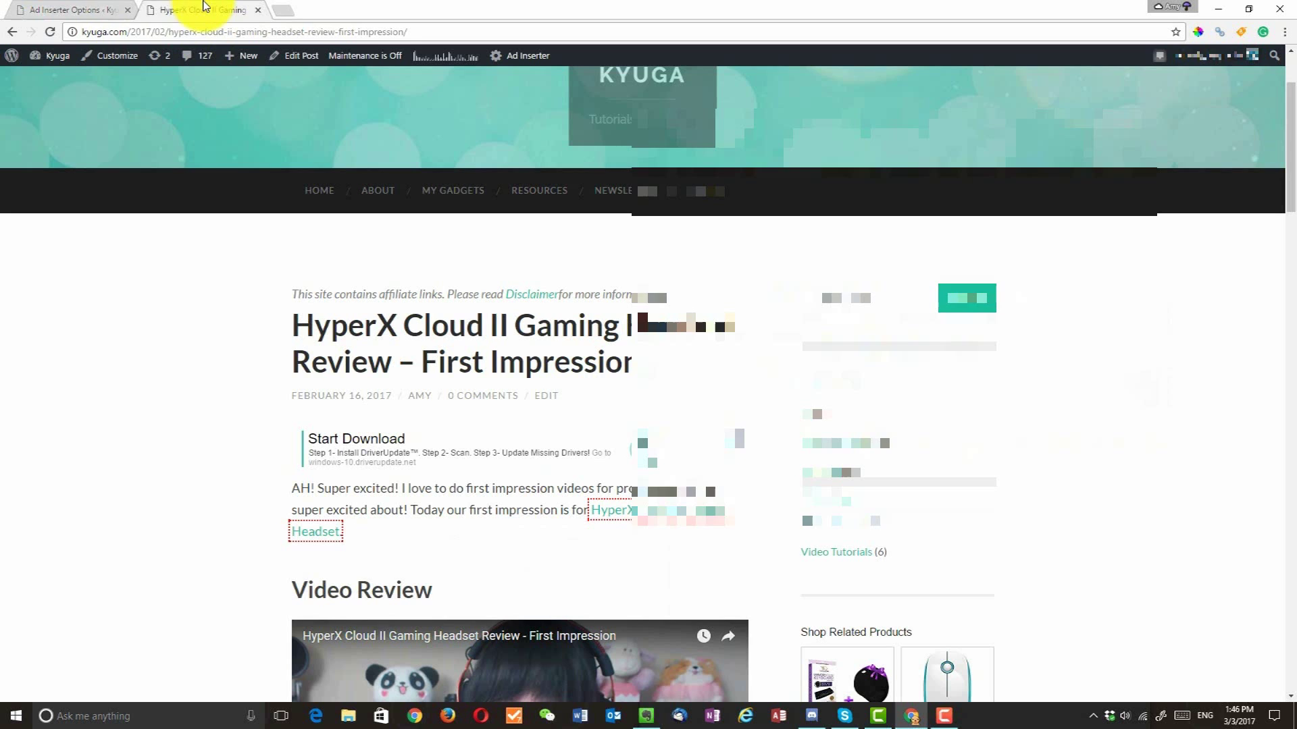
{"action": "left_click", "coordinate": [50, 31]}
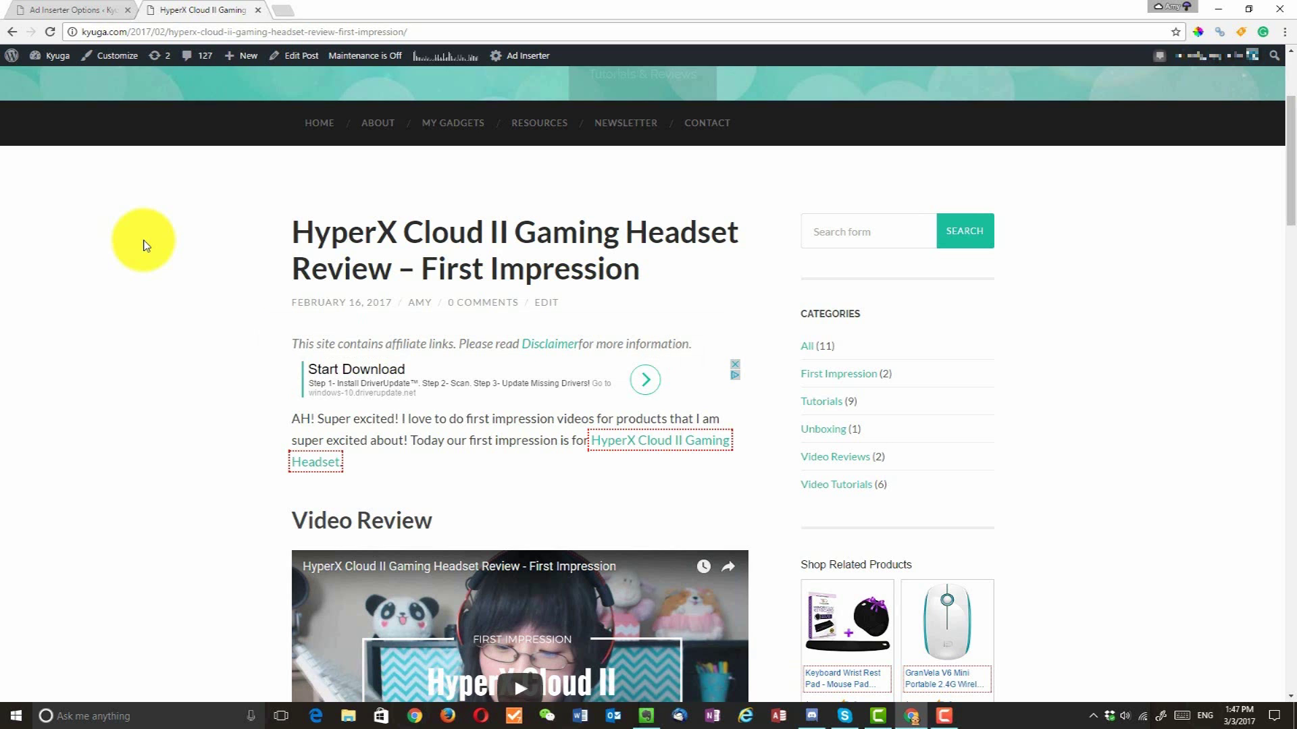
{"action": "scroll", "coordinate": [138, 244], "scroll_direction": "down", "scroll_amount": 1}
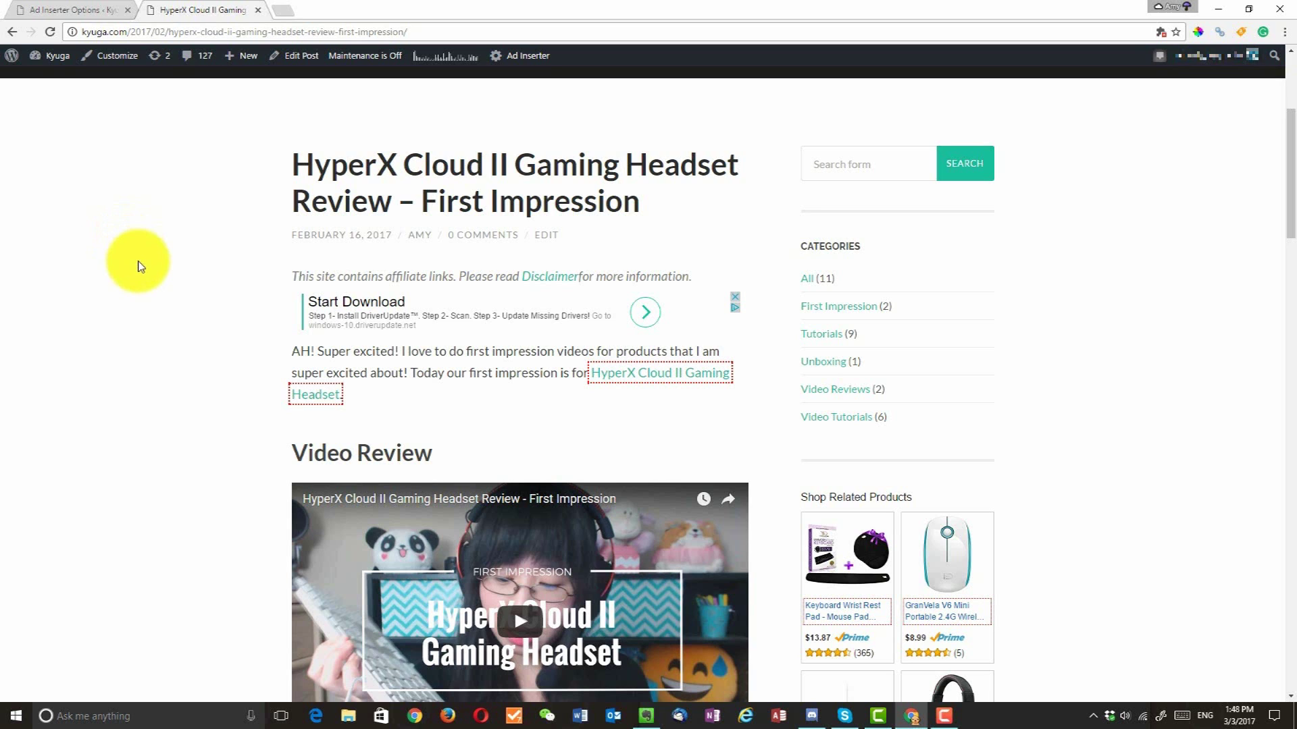
Step: Append a <br> tag after the closing </font> in the disclaimer block's code, save all settings, and reload the review post
{"action": "left_click", "coordinate": [64, 9]}
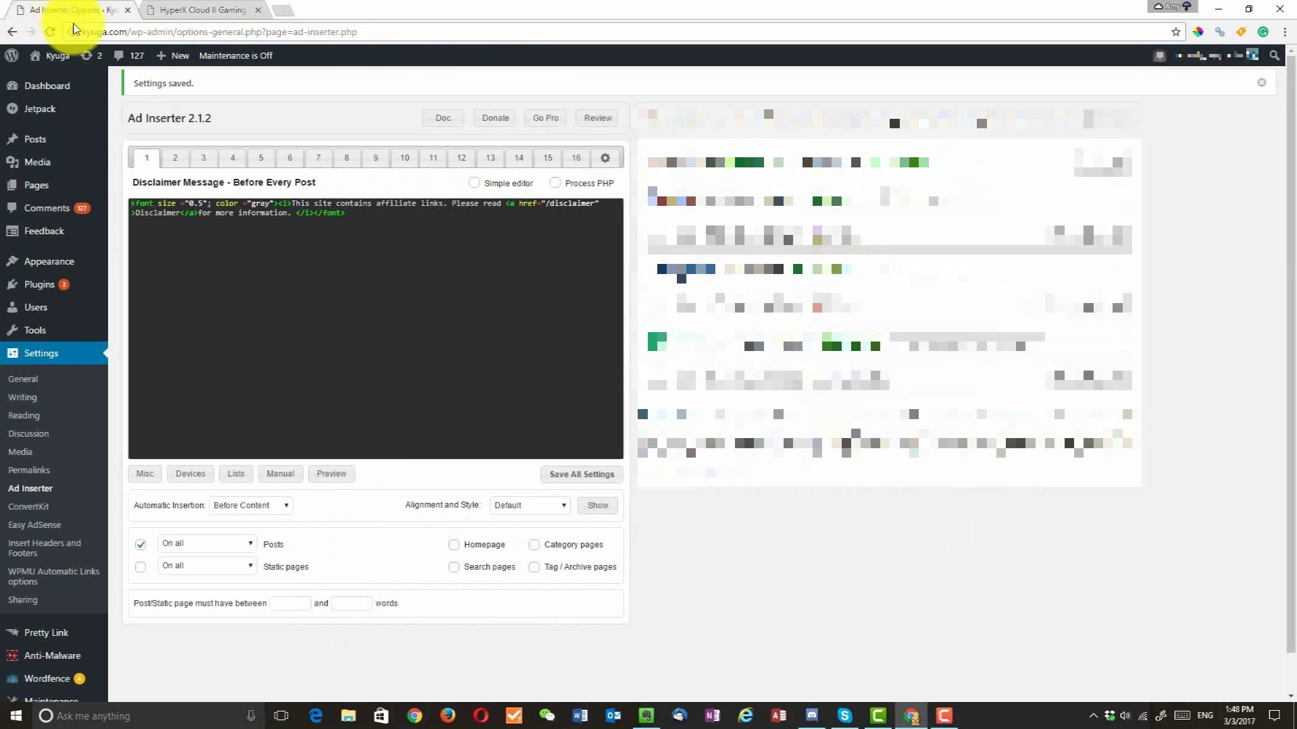
{"action": "left_click", "coordinate": [365, 222]}
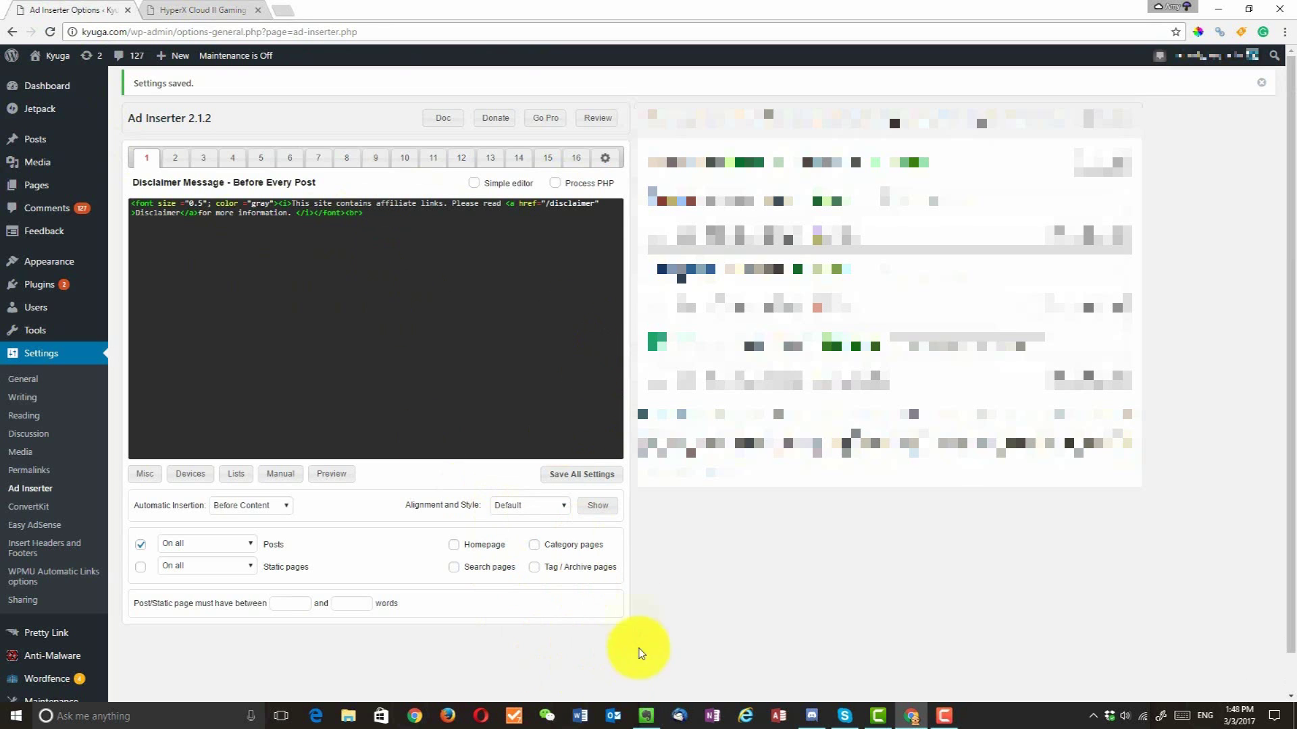
{"action": "left_click", "coordinate": [603, 477]}
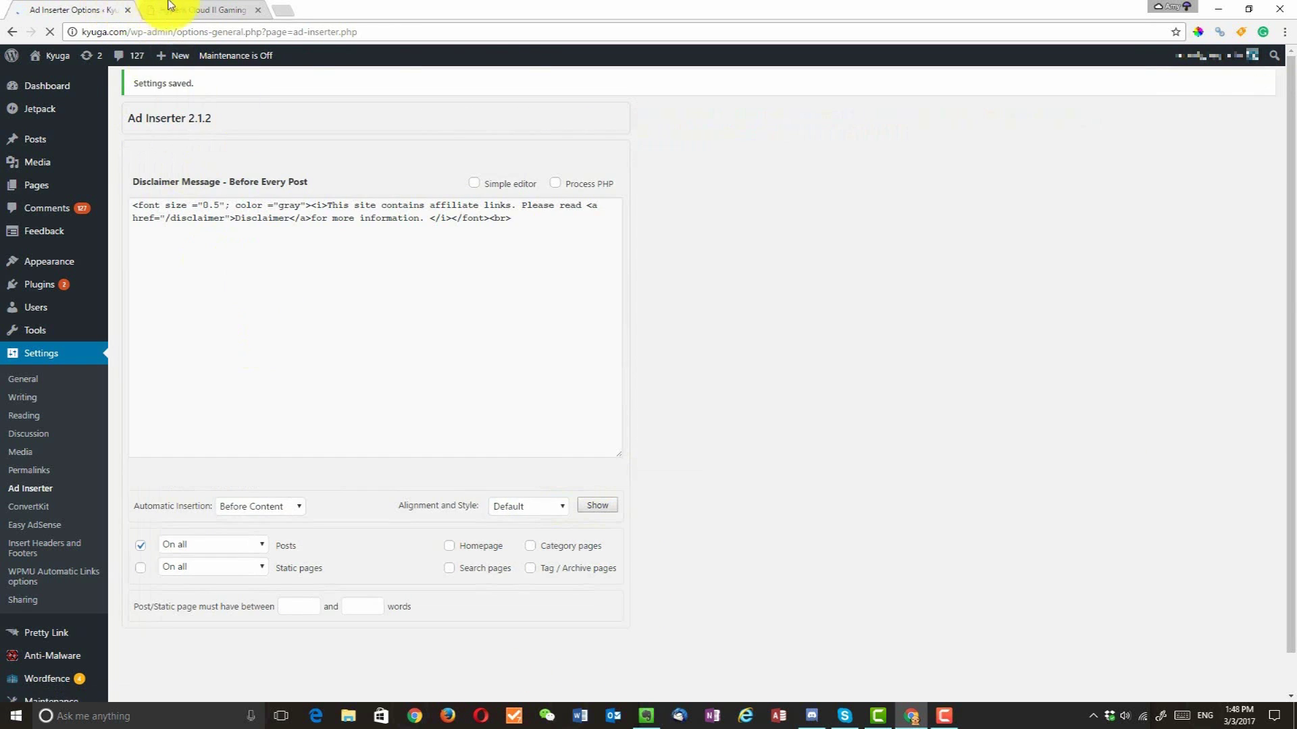
{"action": "left_click", "coordinate": [169, 6]}
{"action": "left_click", "coordinate": [49, 31]}
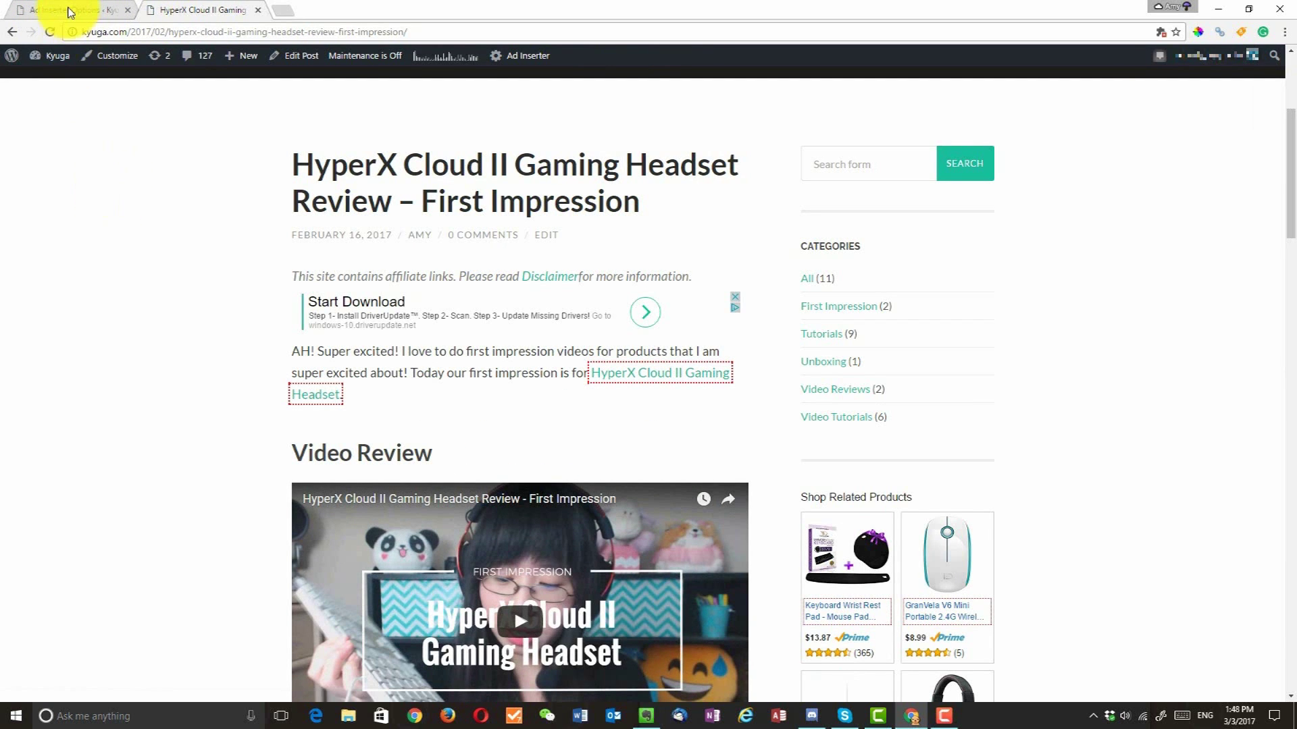
Step: Add a second <br> tag at the end of the disclaimer block's code and save all settings
{"action": "left_click", "coordinate": [74, 10]}
{"action": "left_click", "coordinate": [514, 249]}
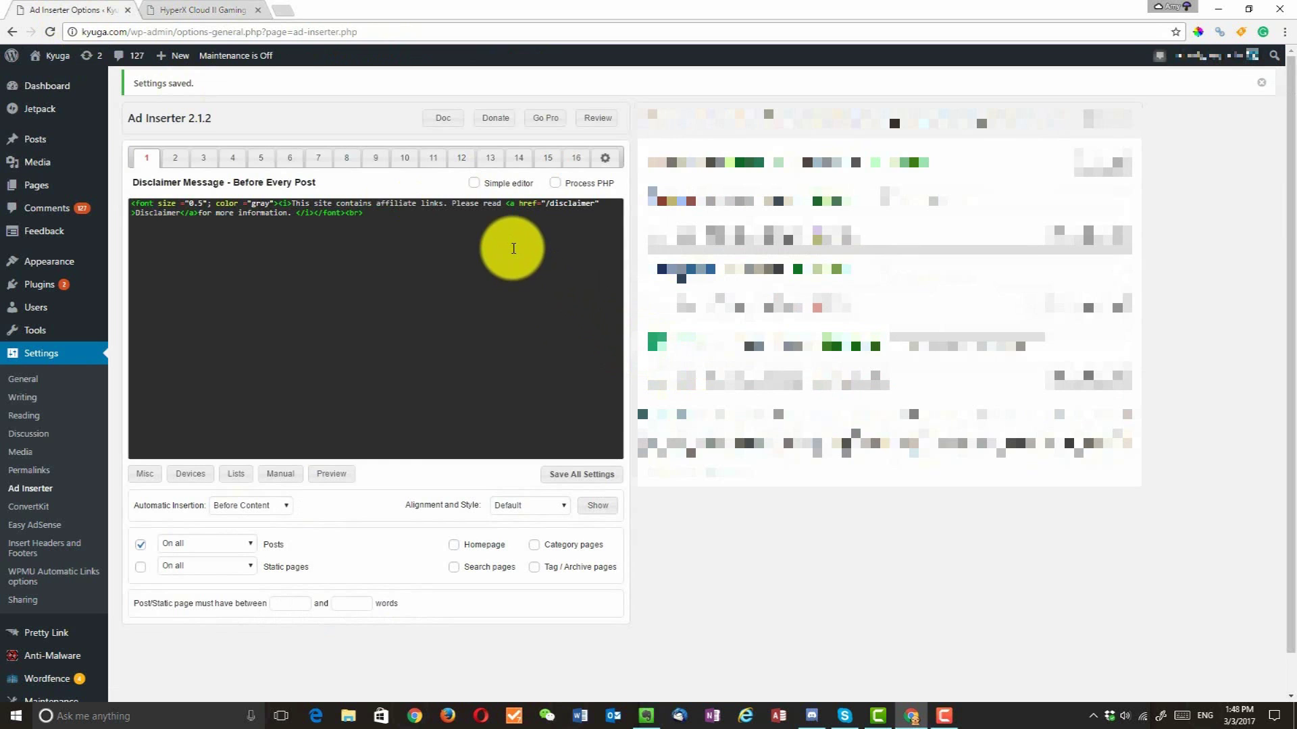
{"action": "left_click", "coordinate": [578, 475]}
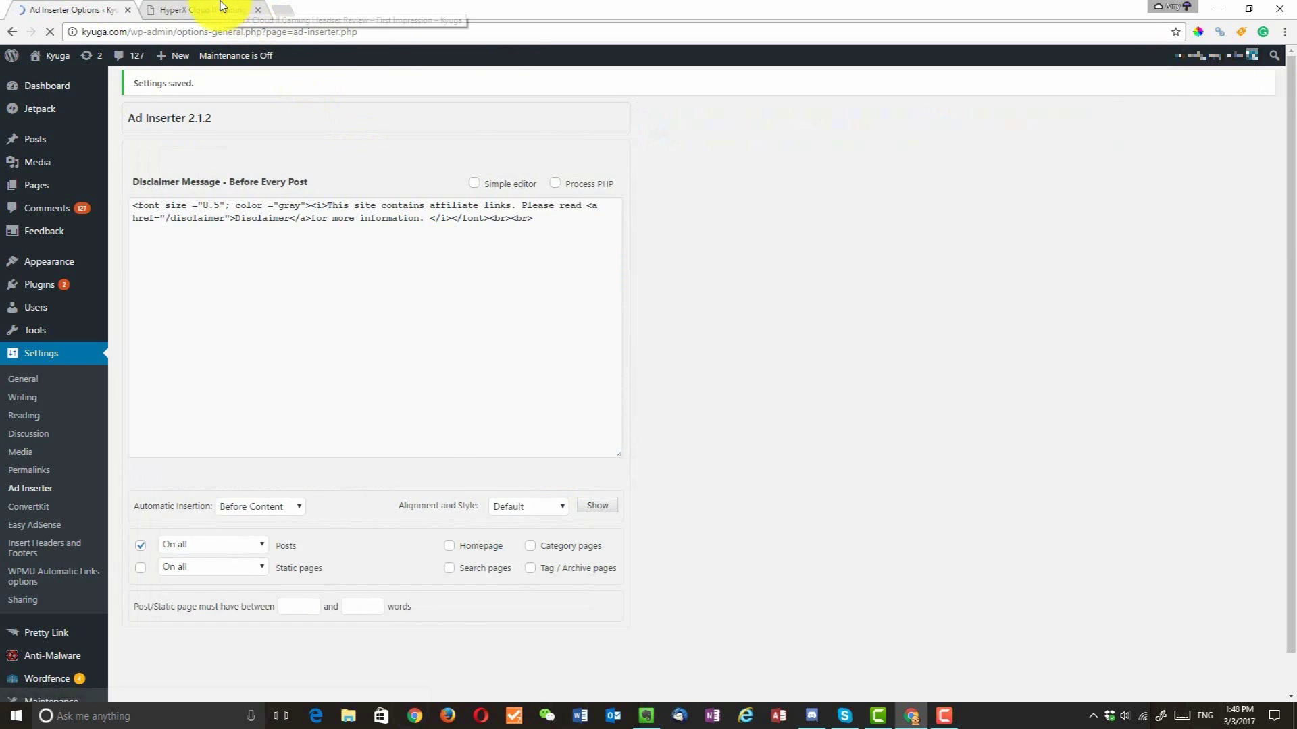
Step: Reload the HyperX Cloud II review post and check the spacing between the disclaimer message and the ad below it
{"action": "left_click", "coordinate": [222, 8]}
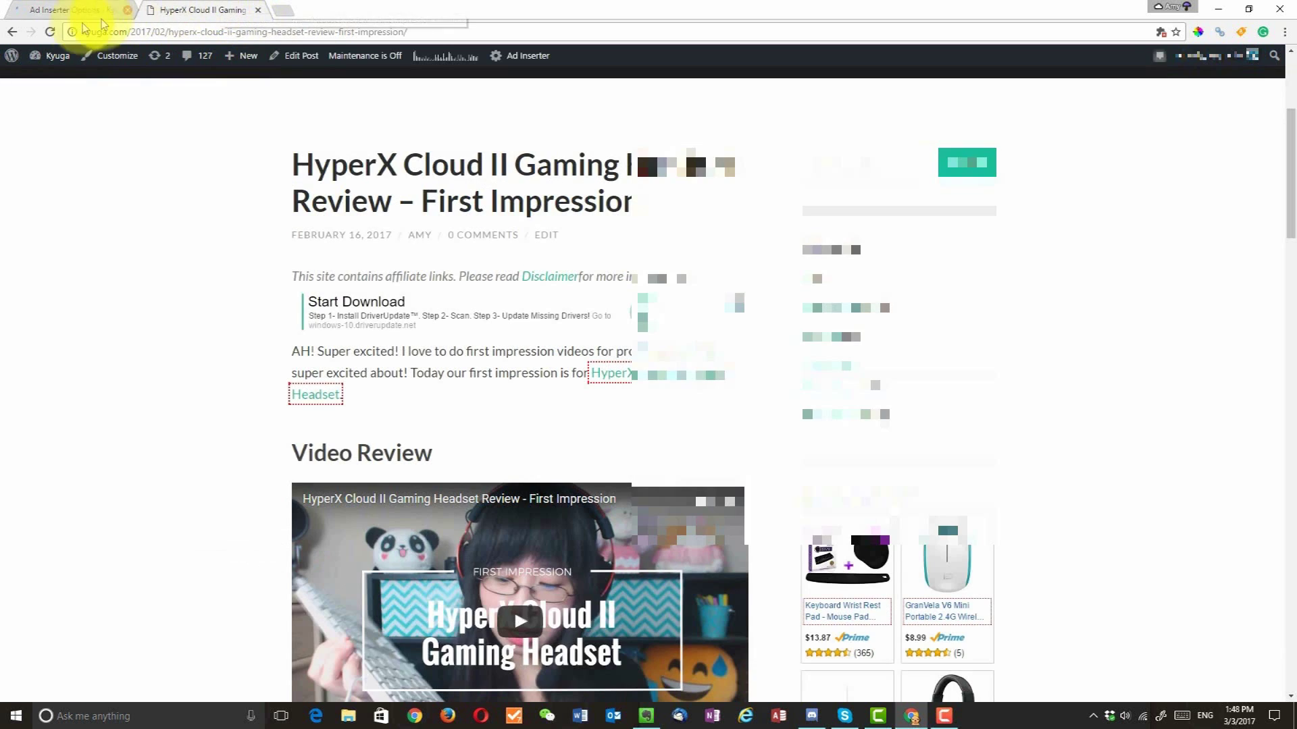
{"action": "left_click", "coordinate": [50, 32]}
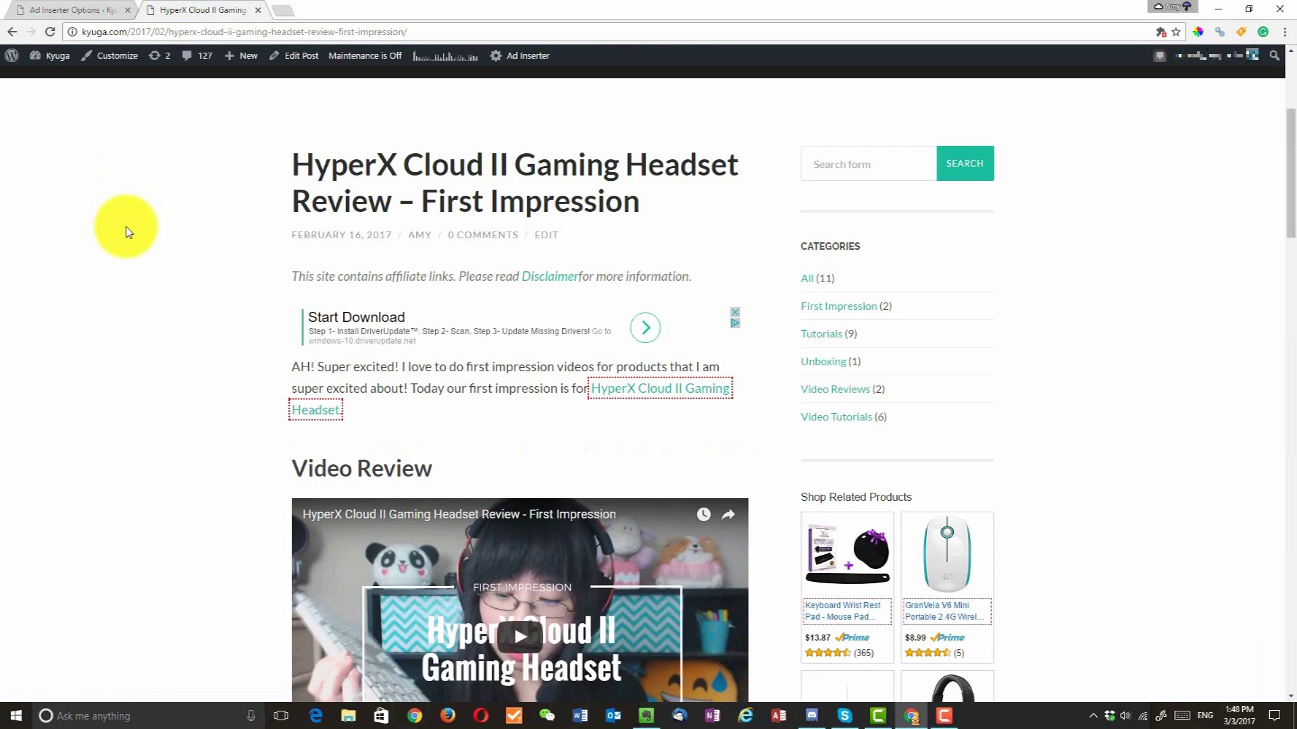
{"action": "scroll", "coordinate": [128, 230], "scroll_direction": "up", "scroll_amount": 3}
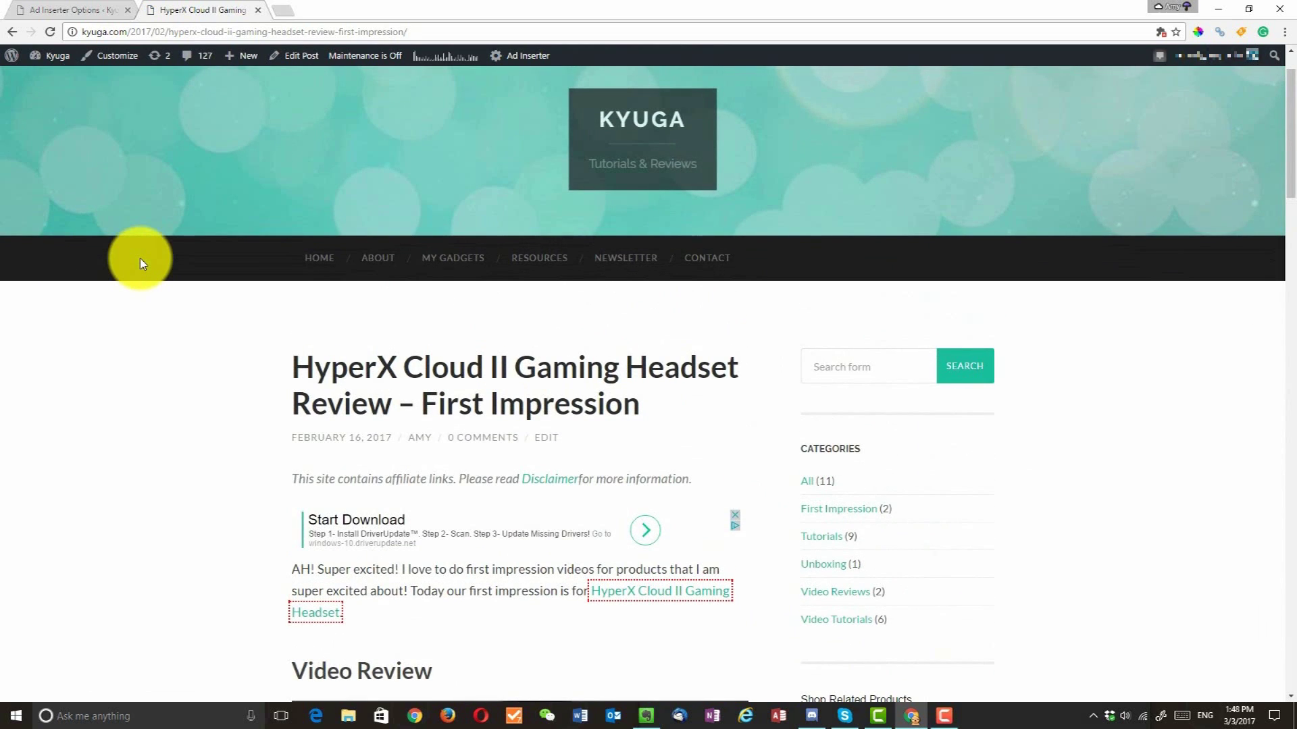
{"action": "scroll", "coordinate": [141, 260], "scroll_direction": "down", "scroll_amount": 1}
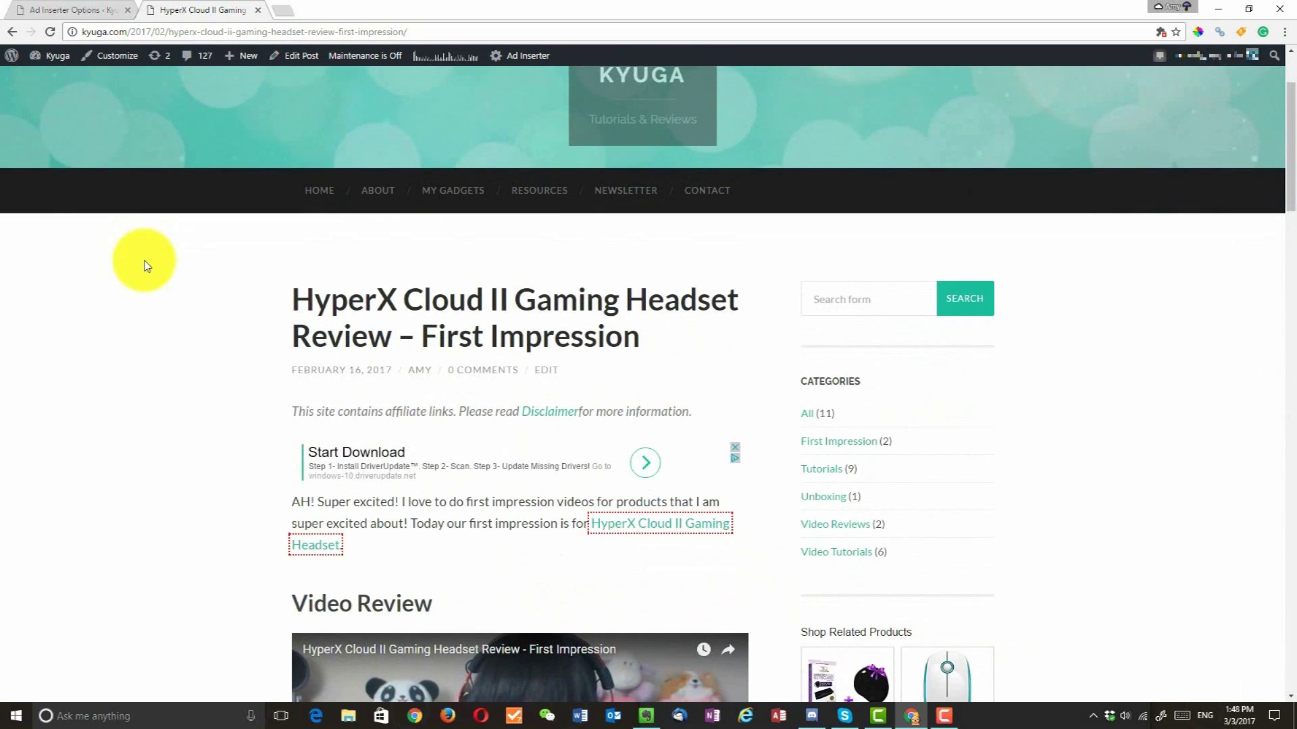